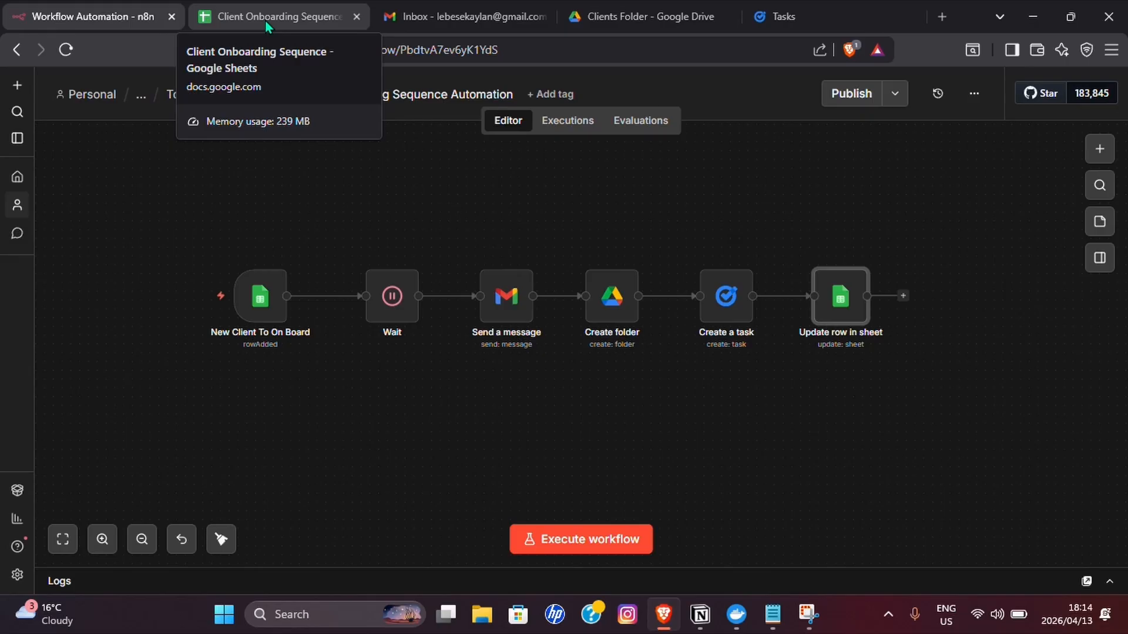
Step: Execute the existing Full Onboarding Sequence Automation workflow
{"action": "left_click_drag", "start_coordinate": [453, 458], "coordinate": [491, 486]}
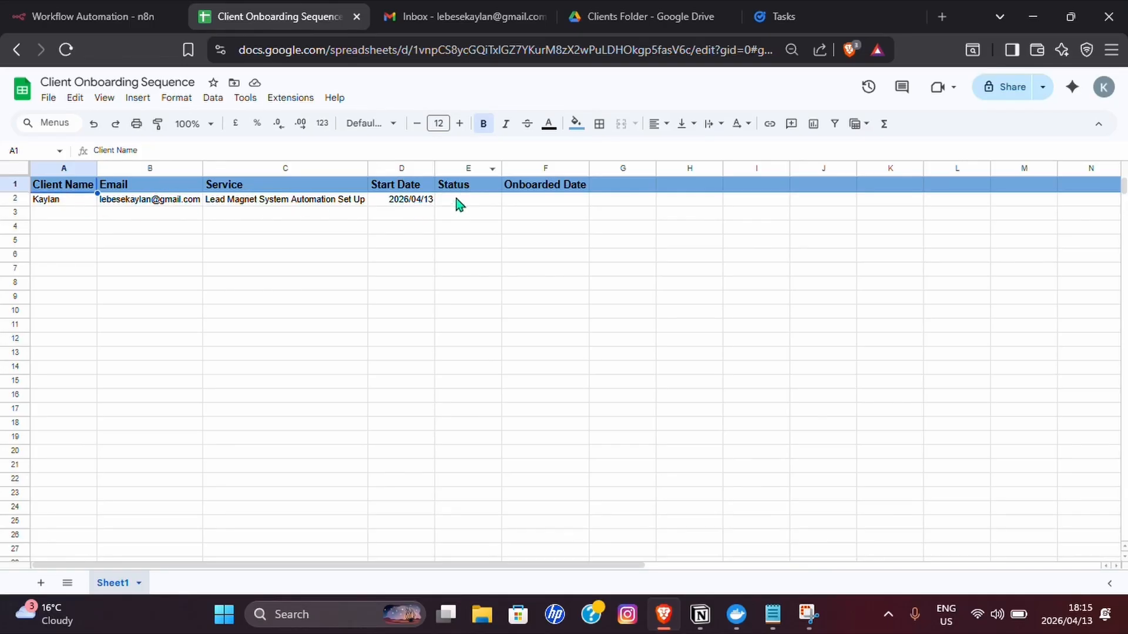
{"action": "left_click", "coordinate": [69, 23]}
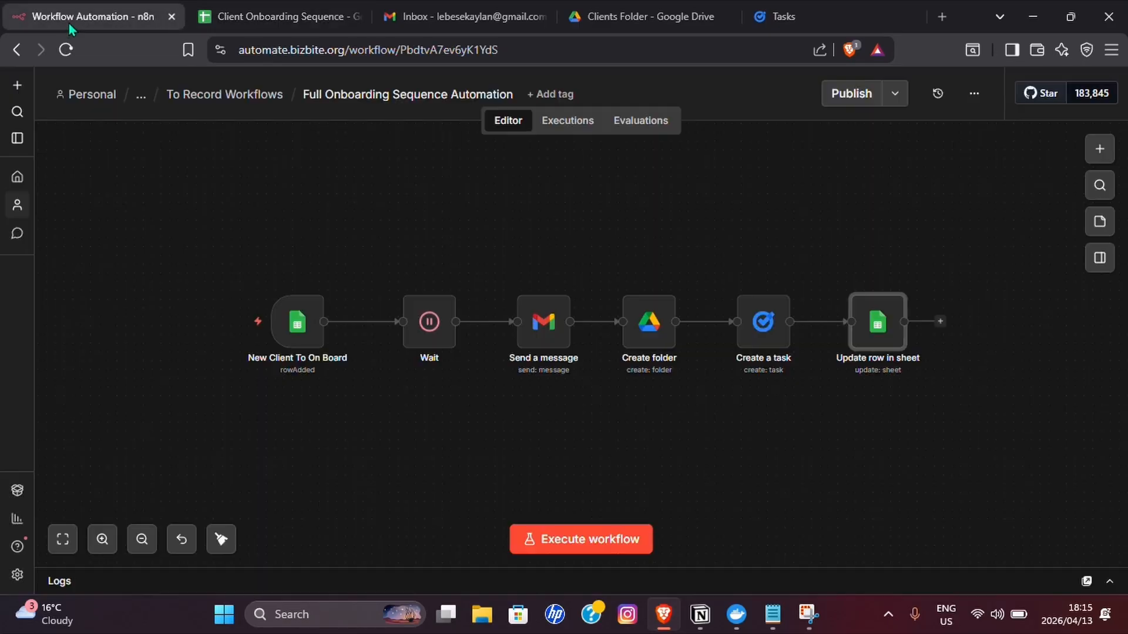
{"action": "left_click", "coordinate": [553, 539]}
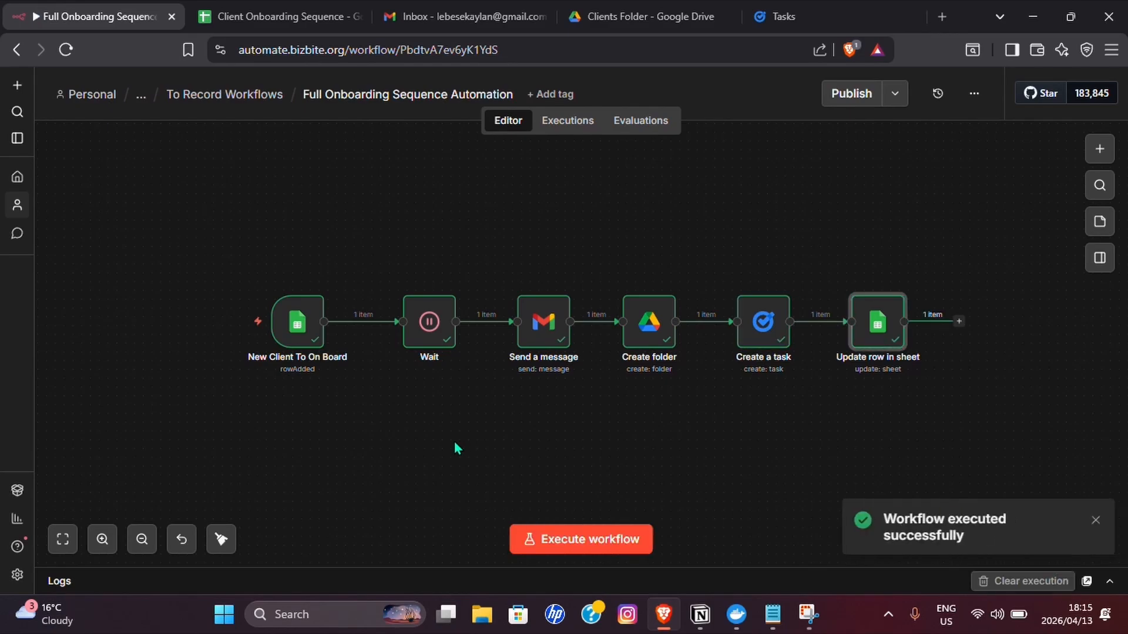
Step: Examine the workflow's output in the Gmail welcome email, the Drive Clients Folder, the Client Follow-Ups task list and the onboarding spreadsheet
{"action": "key", "text": "ctrl+Tab"}
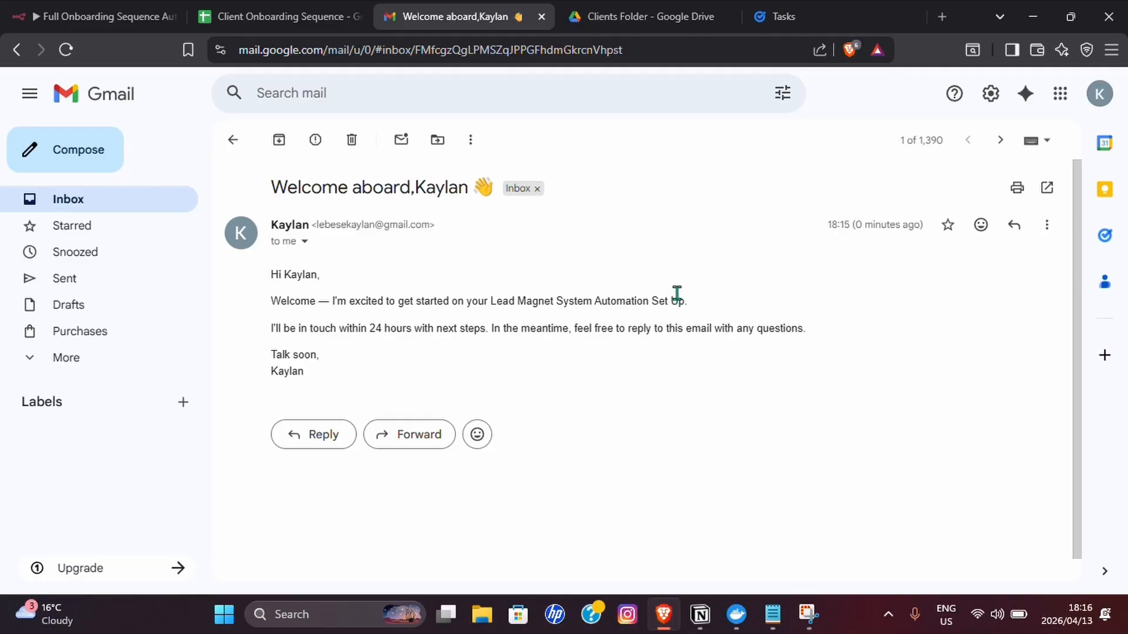
{"action": "left_click", "coordinate": [702, 19]}
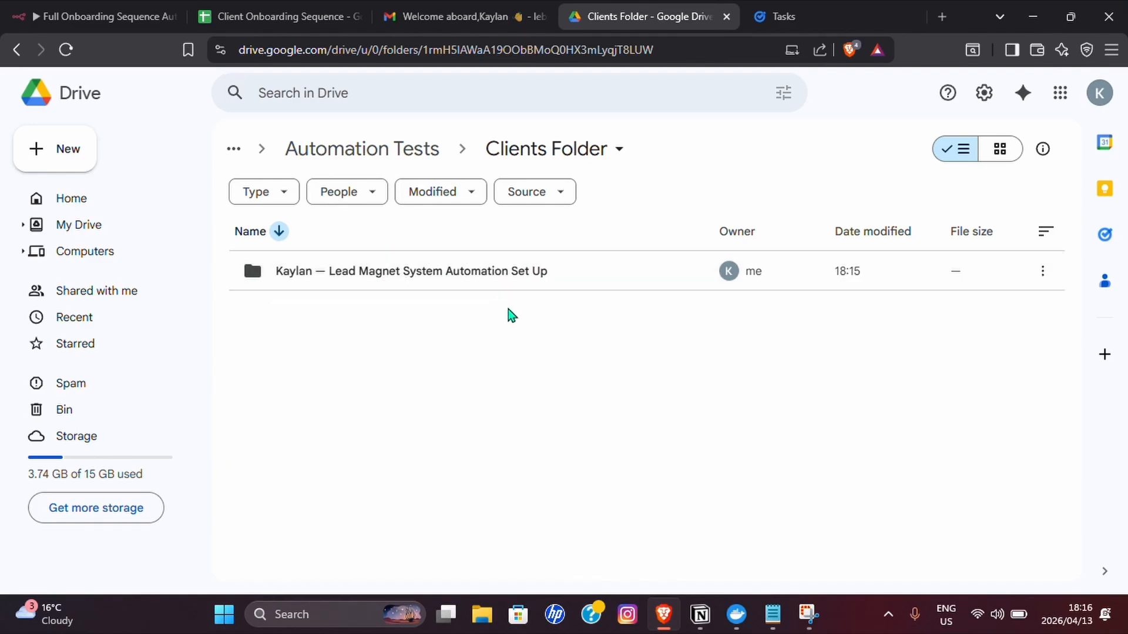
{"action": "left_click", "coordinate": [835, 28]}
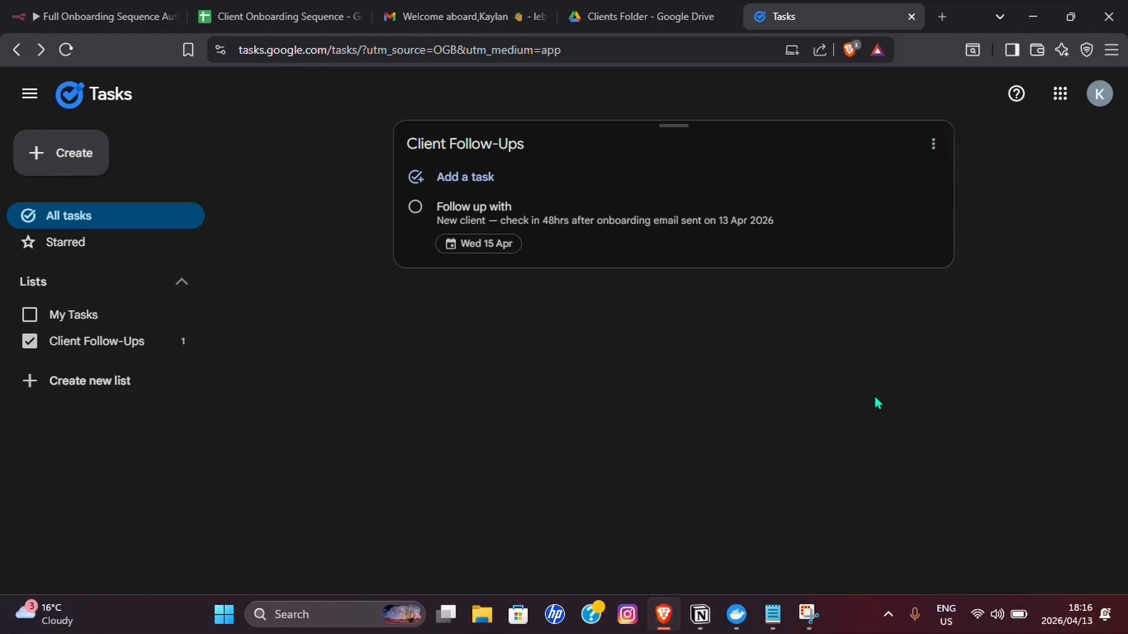
{"action": "left_click", "coordinate": [272, 18]}
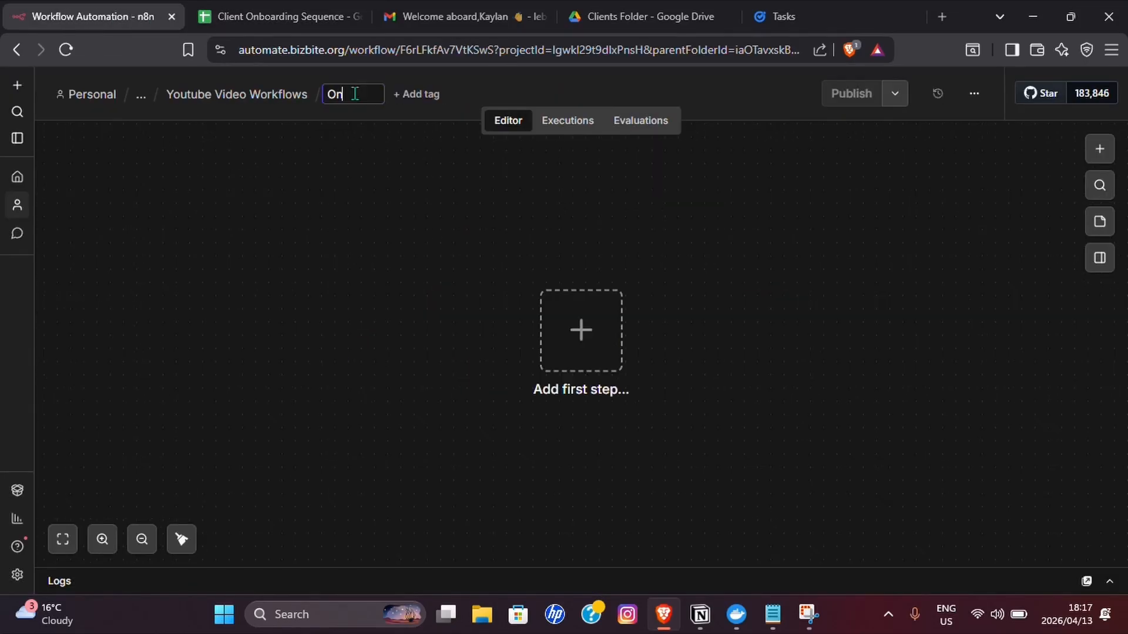
Step: Name the new empty workflow "Onboarding Automation Template"
{"action": "type", "text": "oarding "}
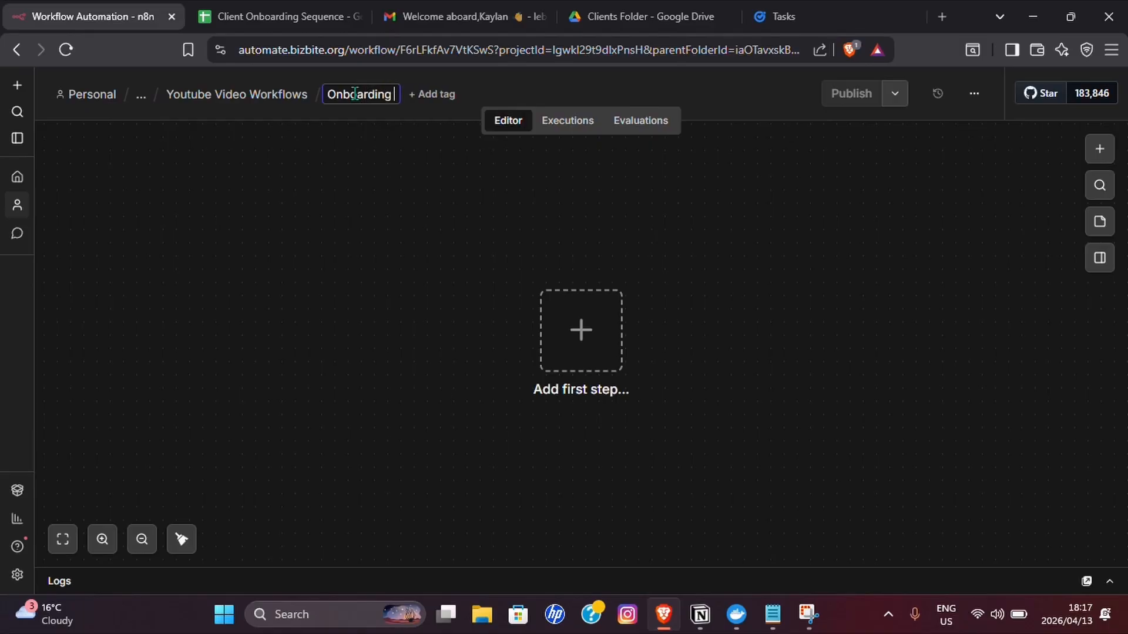
{"action": "type", "text": "Automation Template"}
{"action": "key", "text": "Return"}
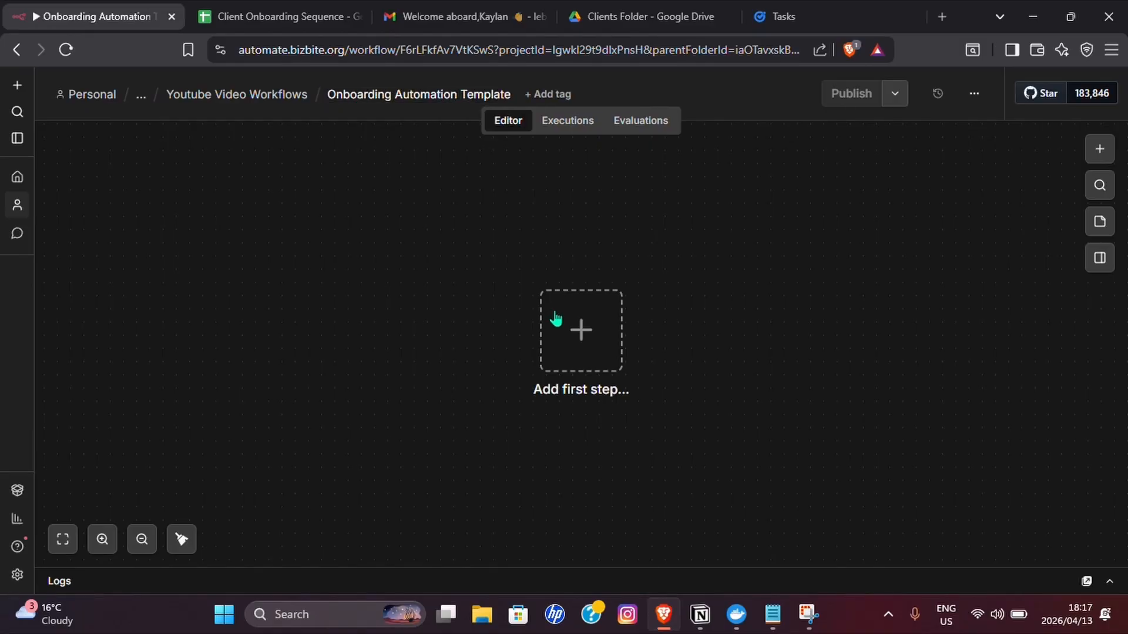
Step: Add a Google Sheets "On row added" trigger as the workflow's first node
{"action": "left_click", "coordinate": [588, 333]}
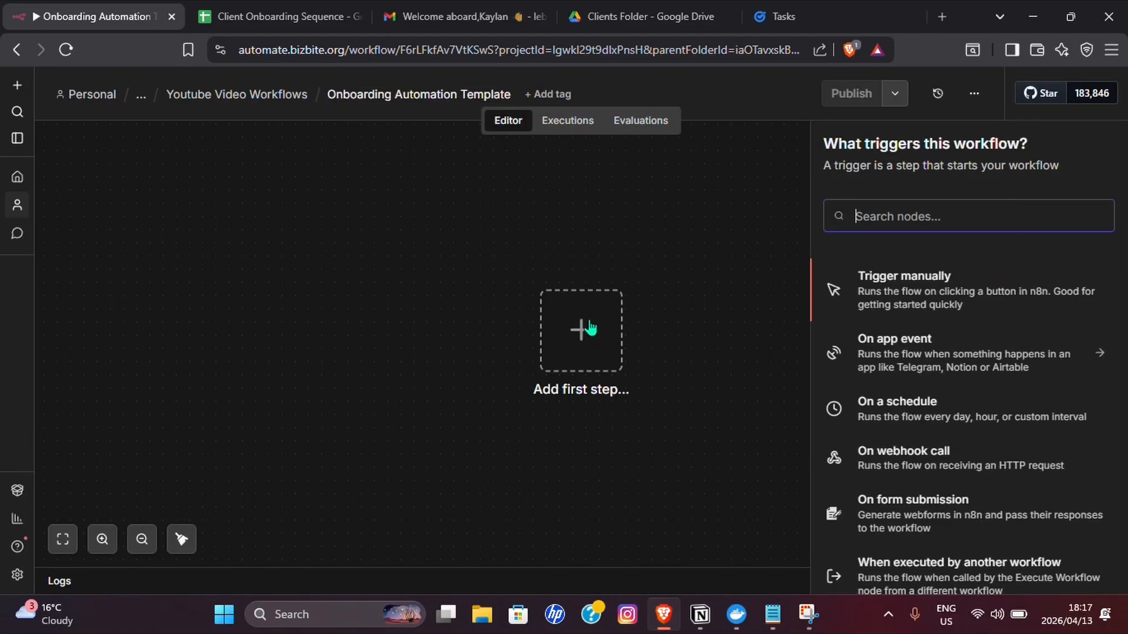
{"action": "type", "text": "Goog"}
{"action": "key", "text": "Return"}
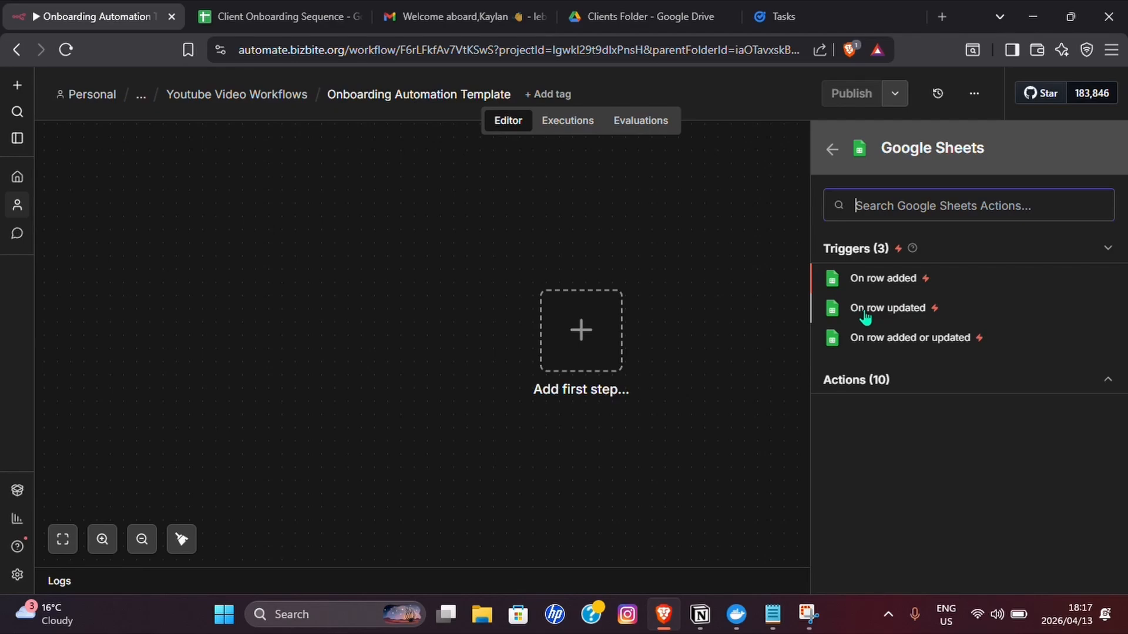
{"action": "left_click", "coordinate": [894, 280]}
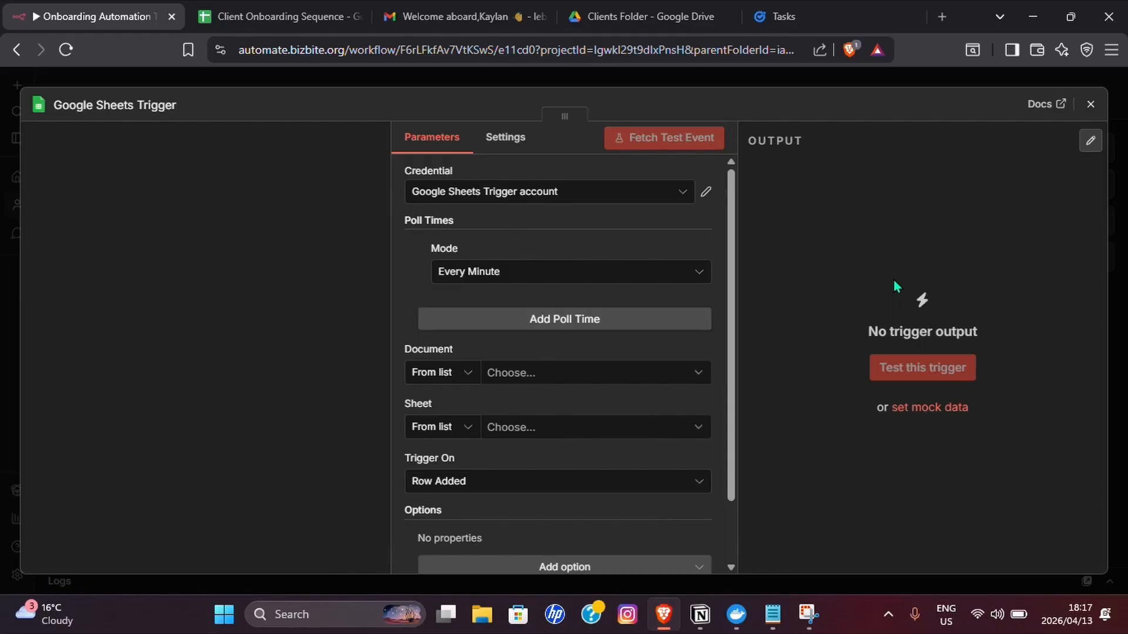
Step: Configure the trigger to poll every minute and watch Sheet1 of the Client Onboarding Sequence document
{"action": "left_click", "coordinate": [496, 272]}
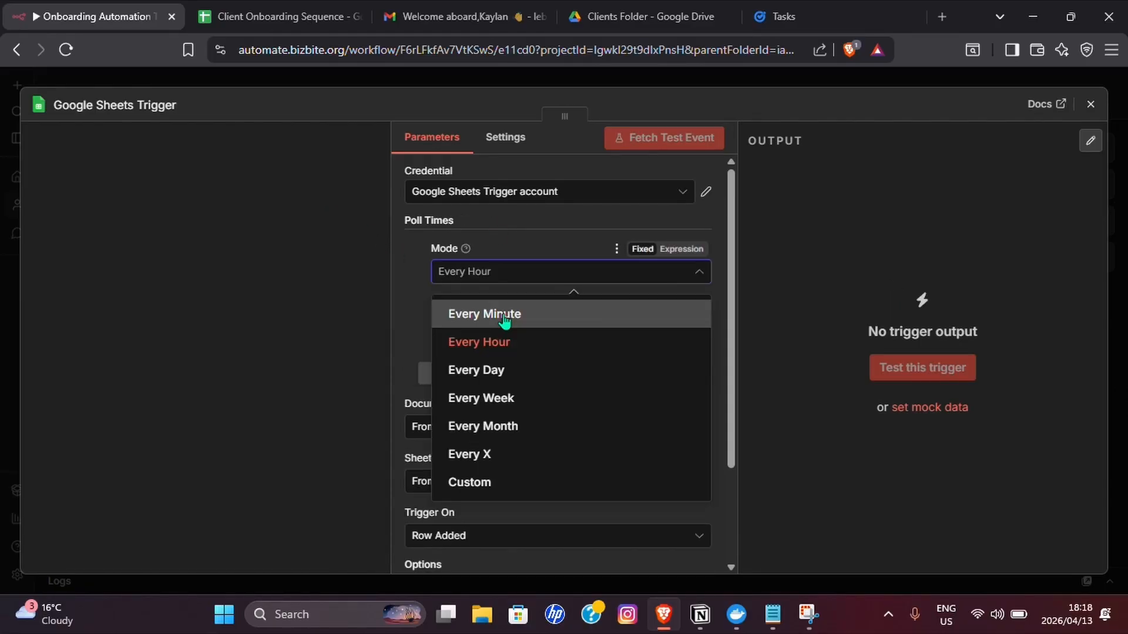
{"action": "left_click", "coordinate": [498, 320]}
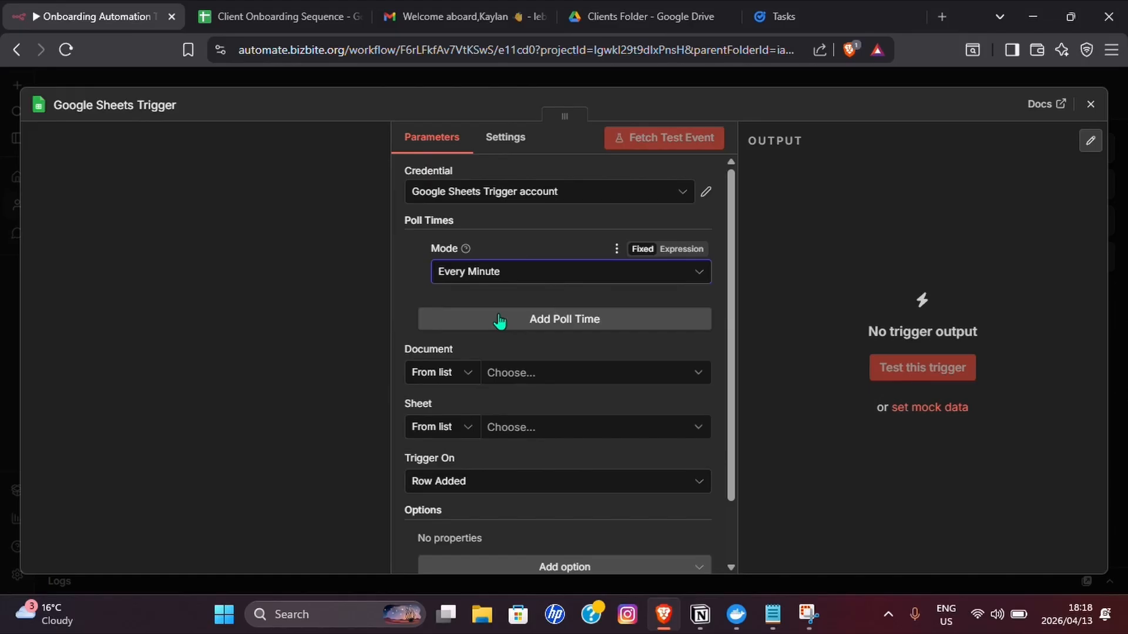
{"action": "left_click", "coordinate": [580, 374]}
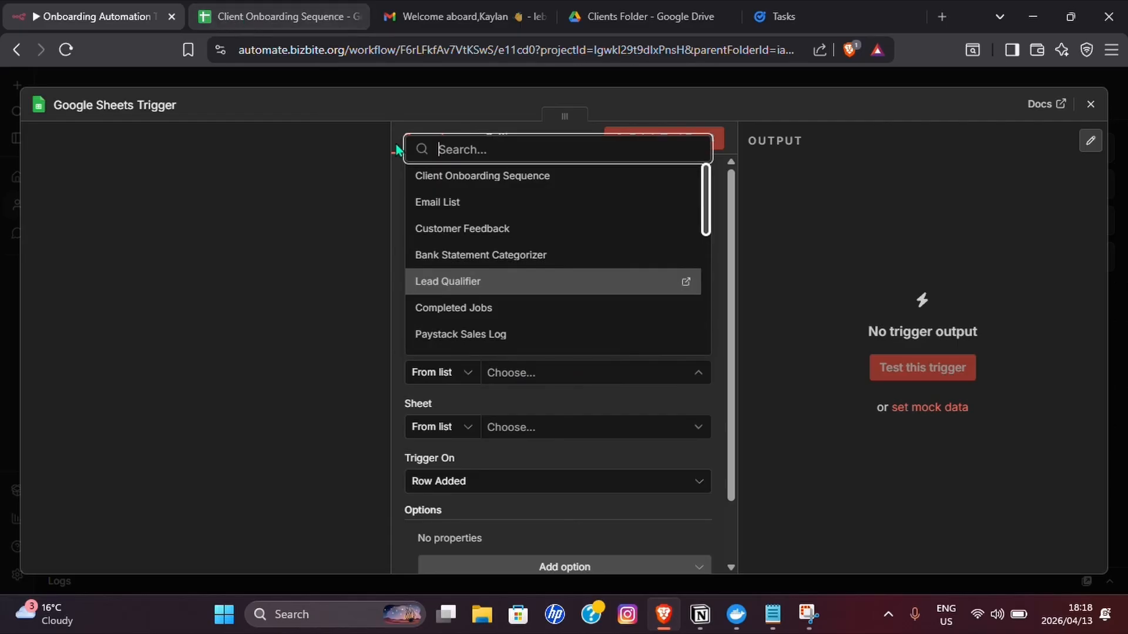
{"action": "left_click", "coordinate": [460, 184]}
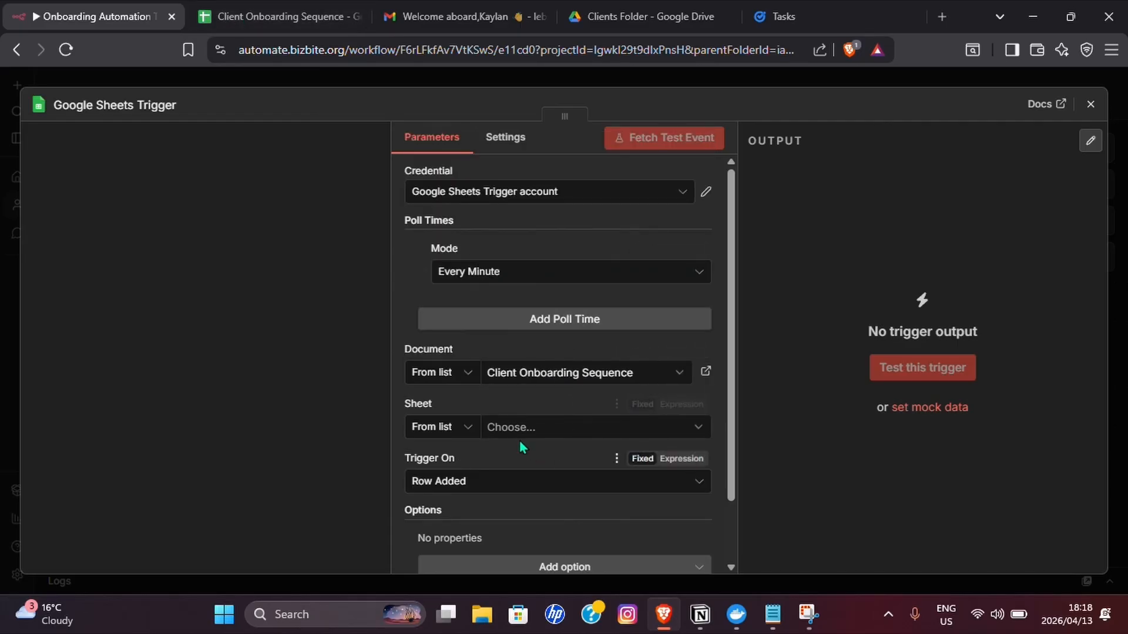
{"action": "left_click", "coordinate": [502, 432]}
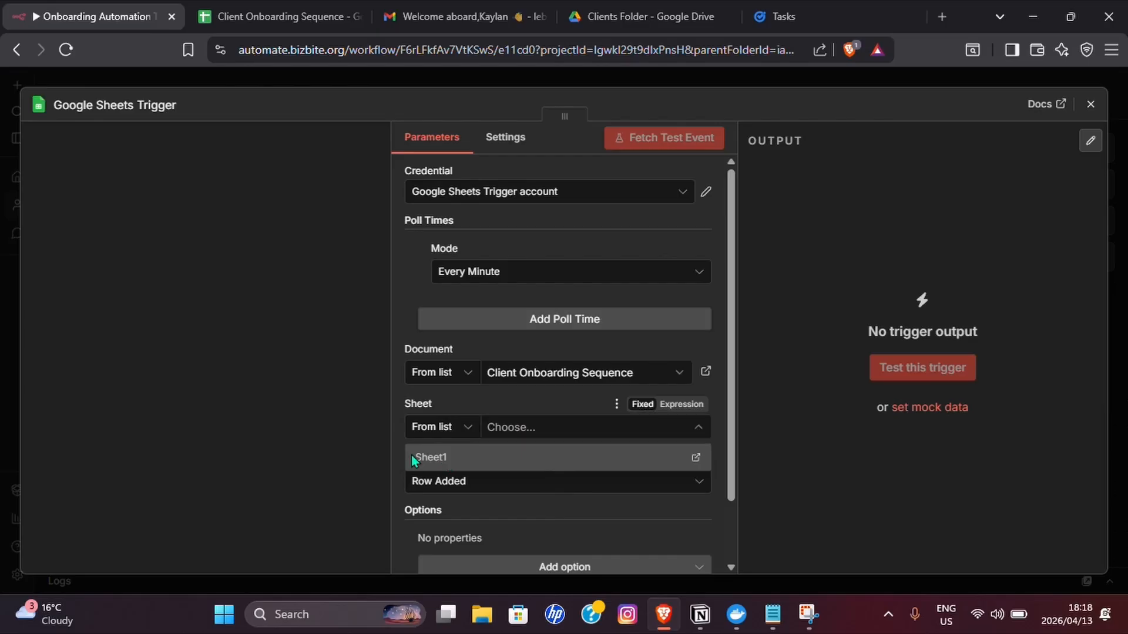
{"action": "left_click", "coordinate": [446, 459]}
{"action": "scroll", "coordinate": [610, 376], "scroll_direction": "down", "scroll_amount": 1}
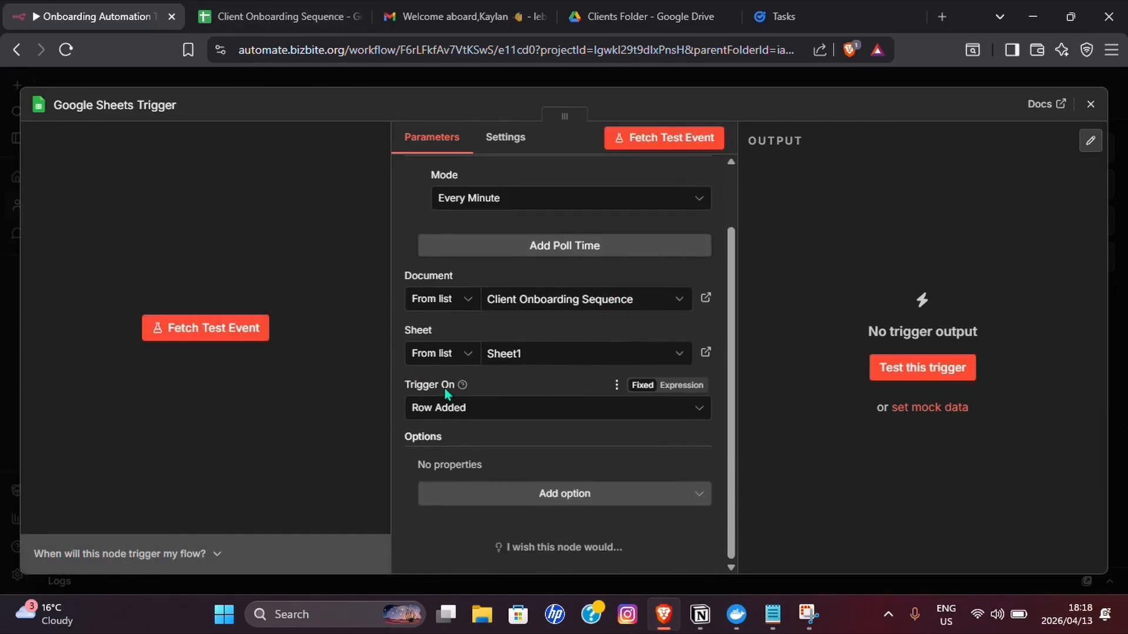
{"action": "scroll", "coordinate": [400, 241], "scroll_direction": "up", "scroll_amount": 1}
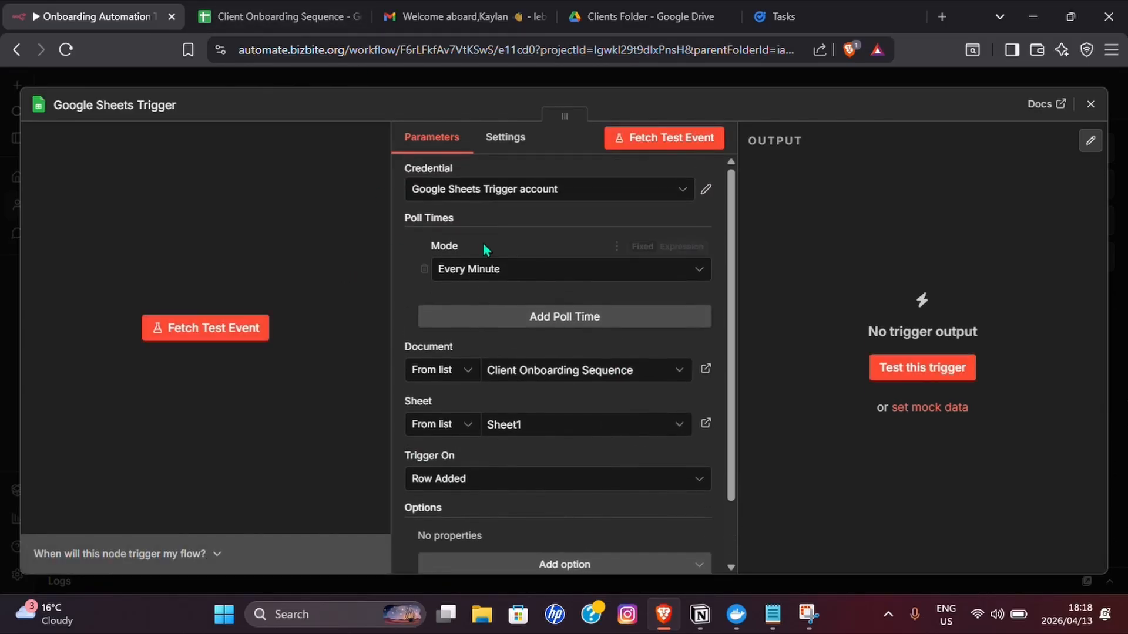
Step: Rename the Google Sheets trigger node "New Client" and return to the canvas
{"action": "left_click", "coordinate": [142, 104]}
{"action": "type", "text": "New Client"}
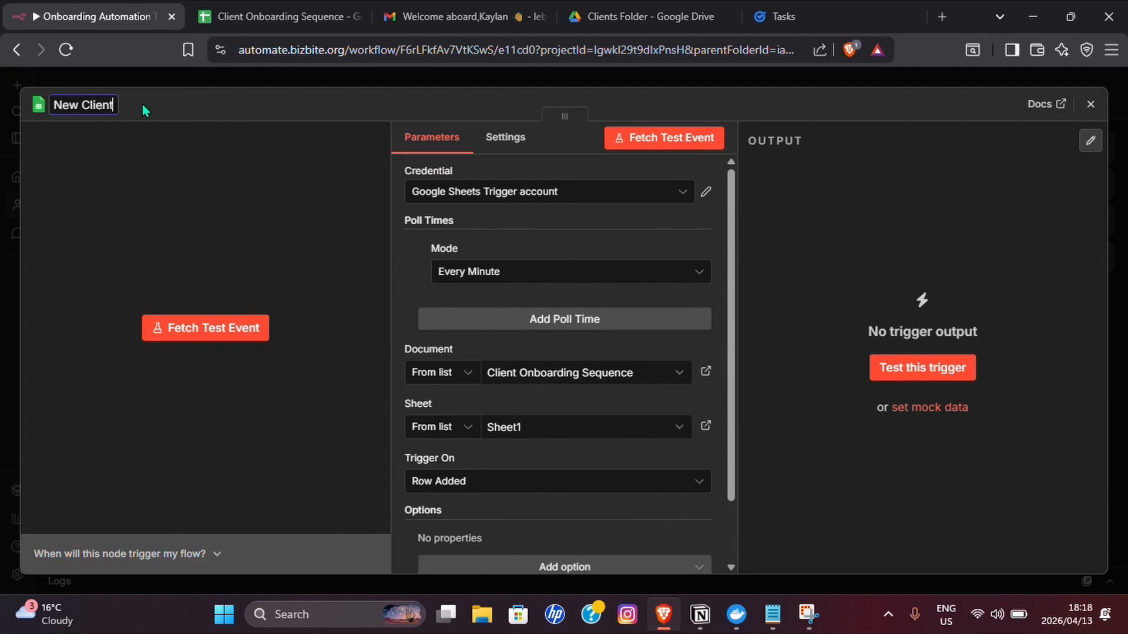
{"action": "key", "text": "Return"}
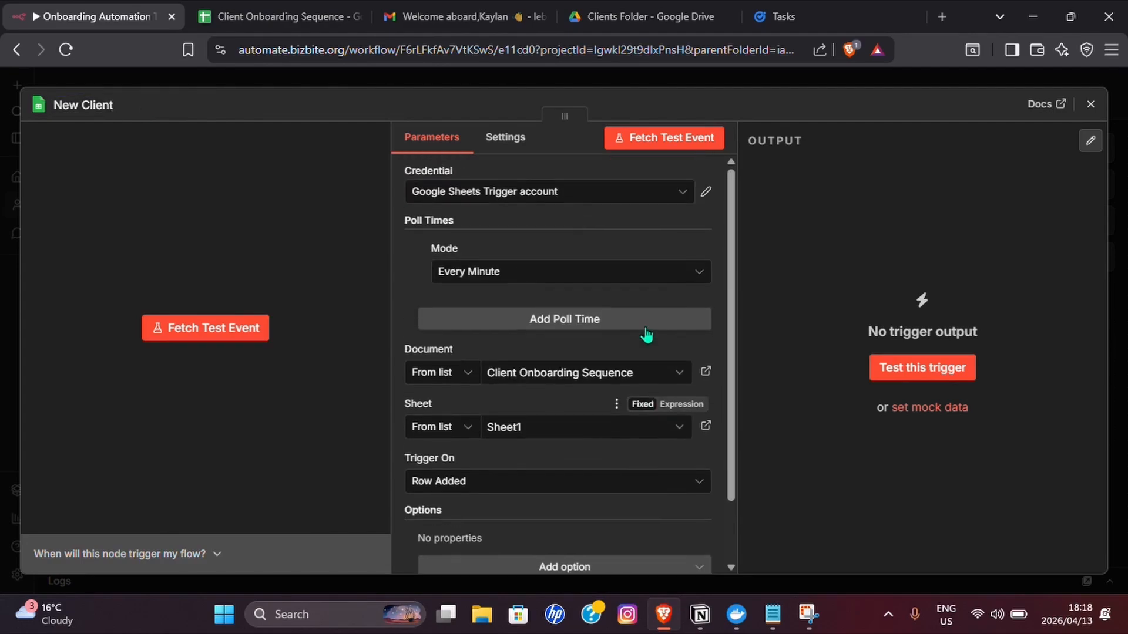
{"action": "left_click", "coordinate": [1091, 104]}
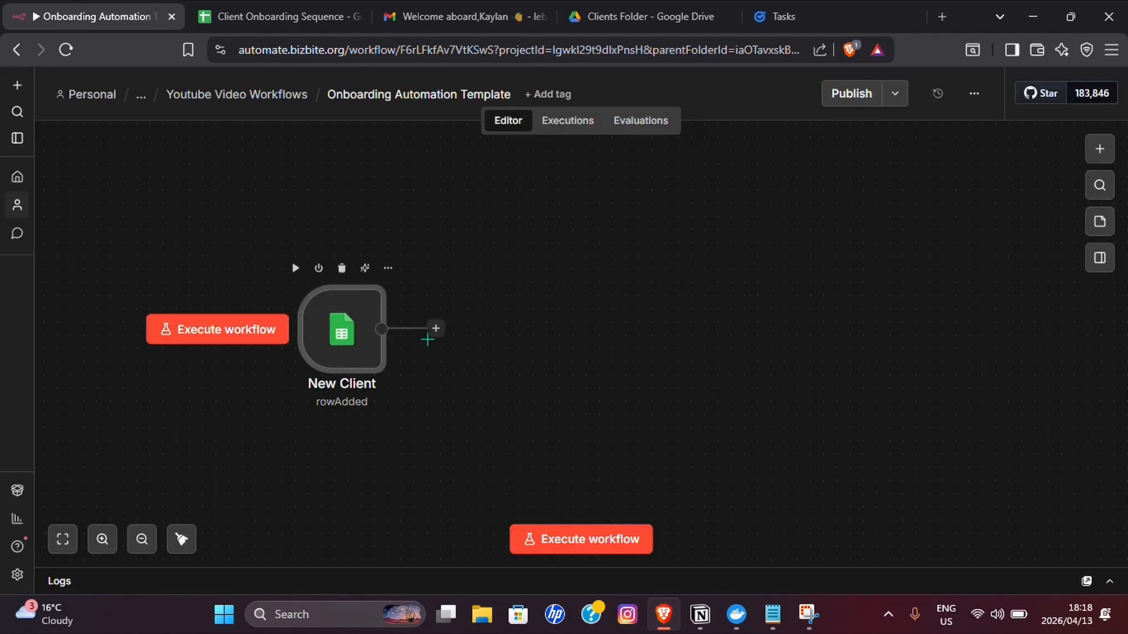
Step: Add a Wait node after the New Client trigger with a wait amount of 2,00 seconds
{"action": "left_click", "coordinate": [436, 329]}
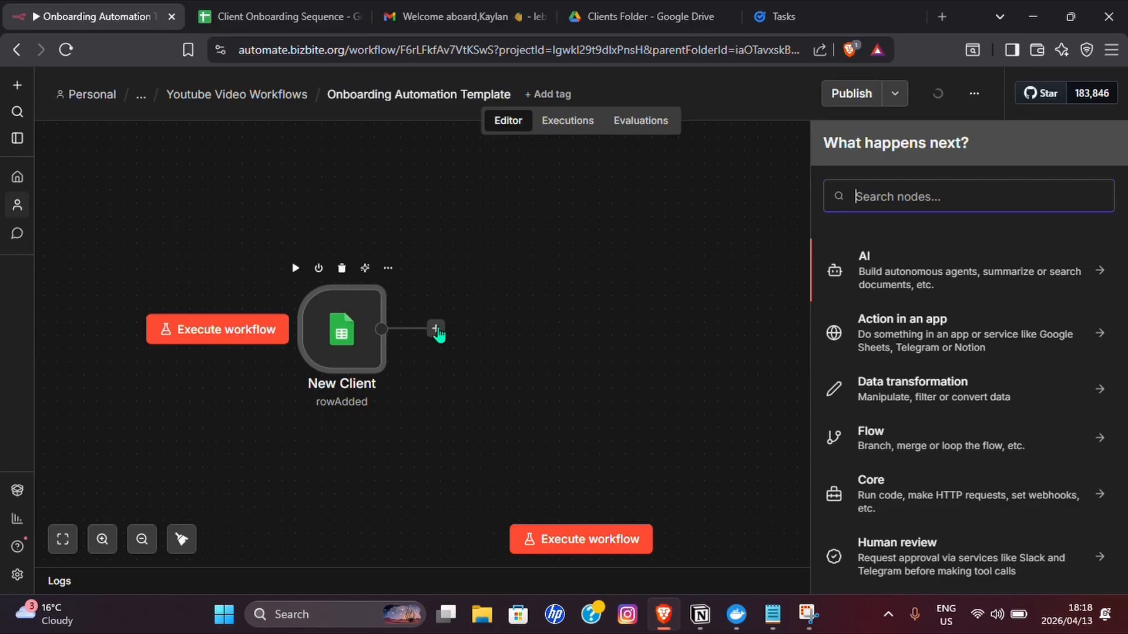
{"action": "type", "text": "wa"}
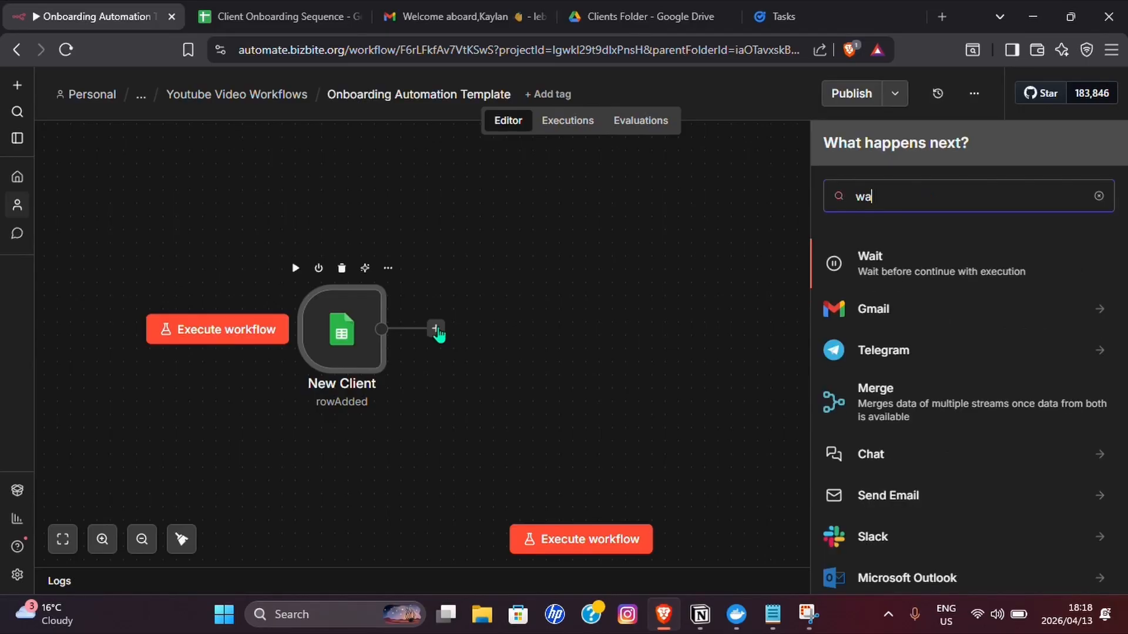
{"action": "left_click", "coordinate": [926, 280]}
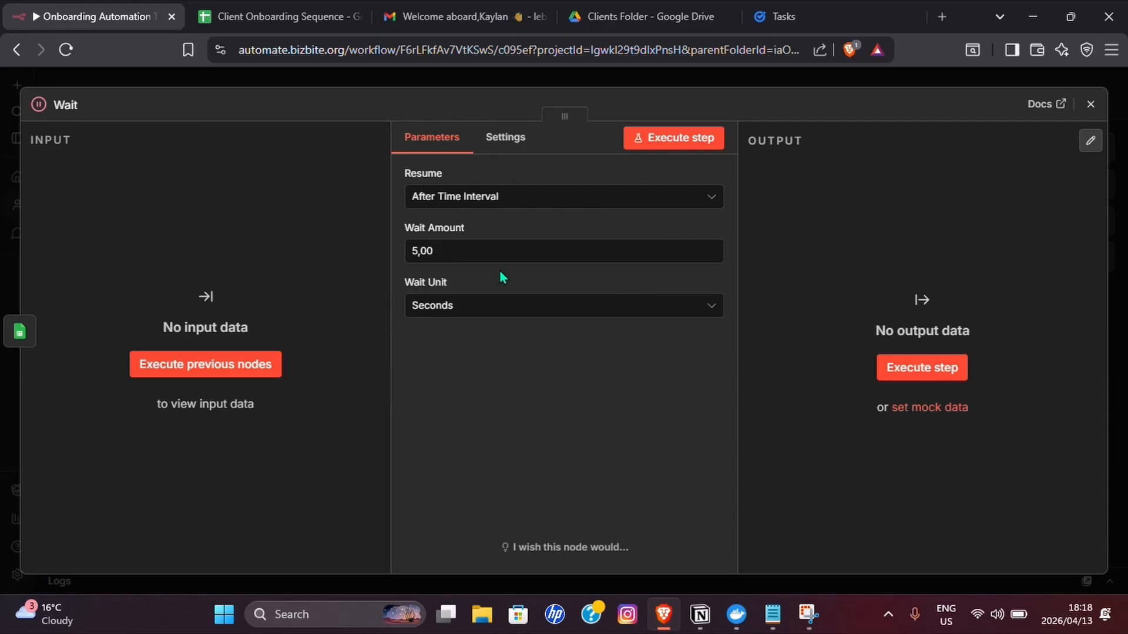
{"action": "left_click", "coordinate": [447, 251]}
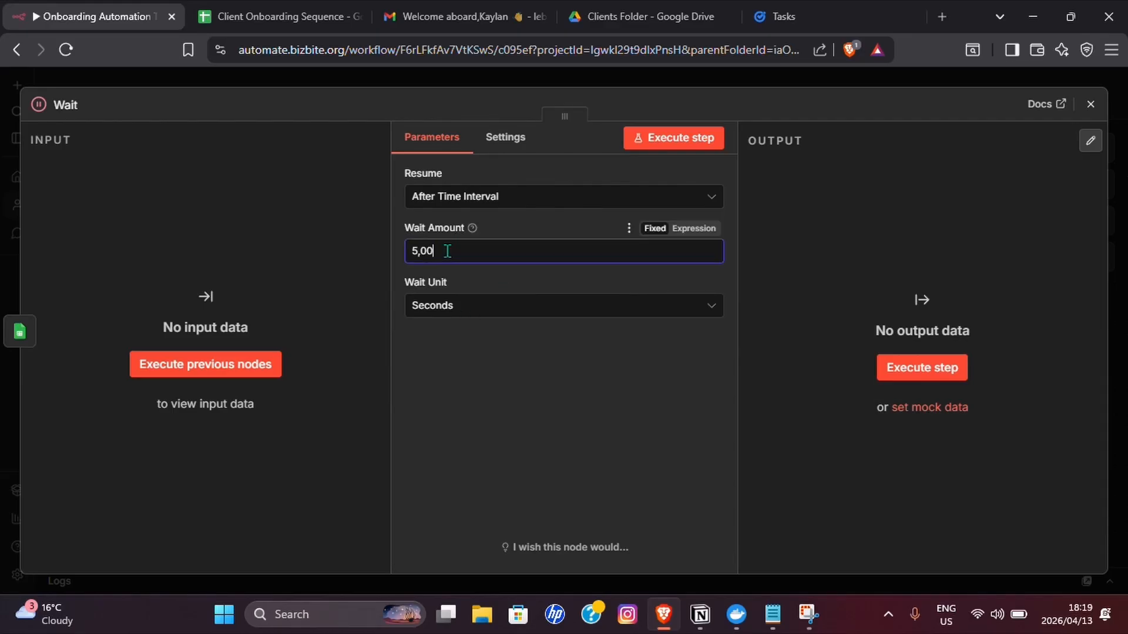
{"action": "key", "text": "ctrl+a"}
{"action": "type", "text": "2,00"}
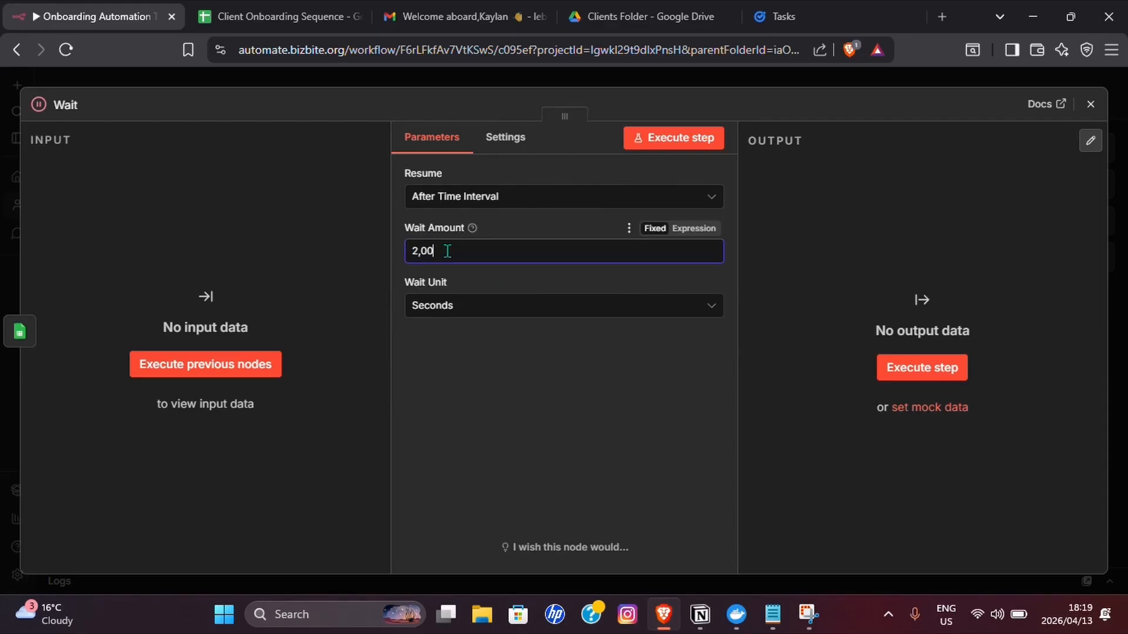
{"action": "left_click", "coordinate": [1091, 104]}
Step: Add a Gmail "Send a message" node after the Wait node, leaving its fields unfilled
{"action": "left_click", "coordinate": [608, 328]}
{"action": "type", "text": "gmail"}
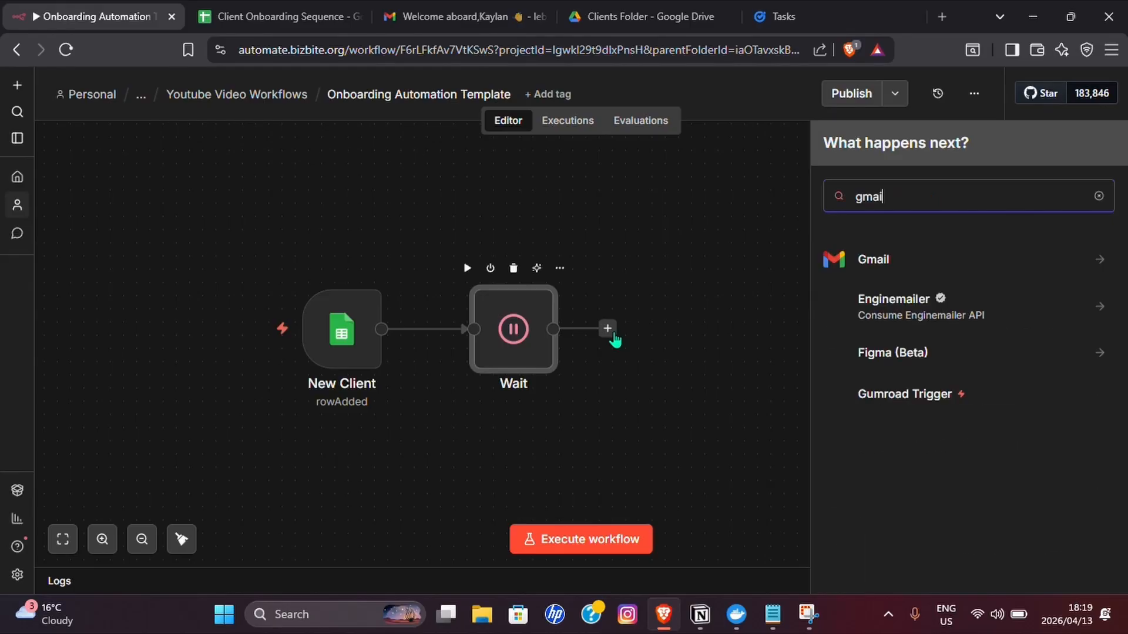
{"action": "key", "text": "Return"}
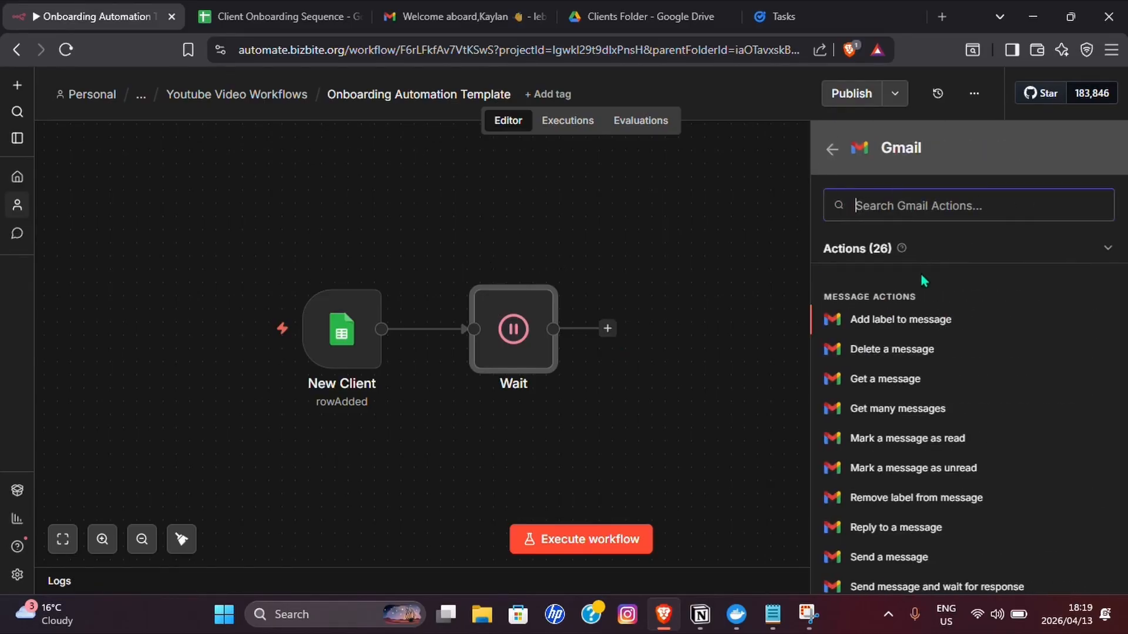
{"action": "scroll", "coordinate": [927, 461], "scroll_direction": "down", "scroll_amount": 2}
{"action": "key", "text": "Return"}
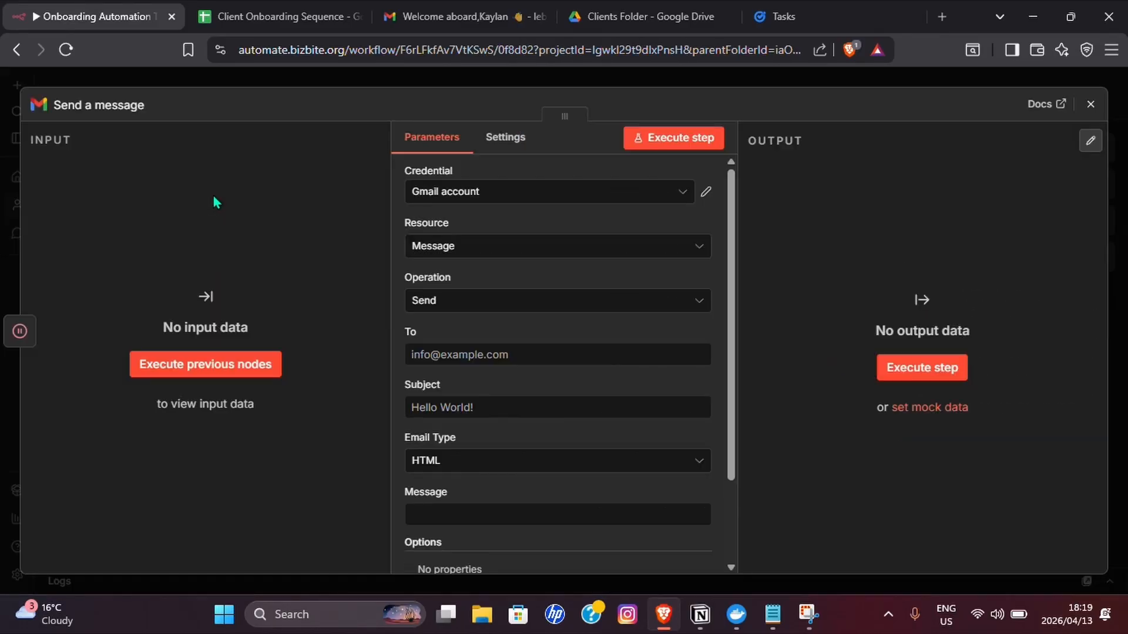
{"action": "left_click", "coordinate": [1090, 104]}
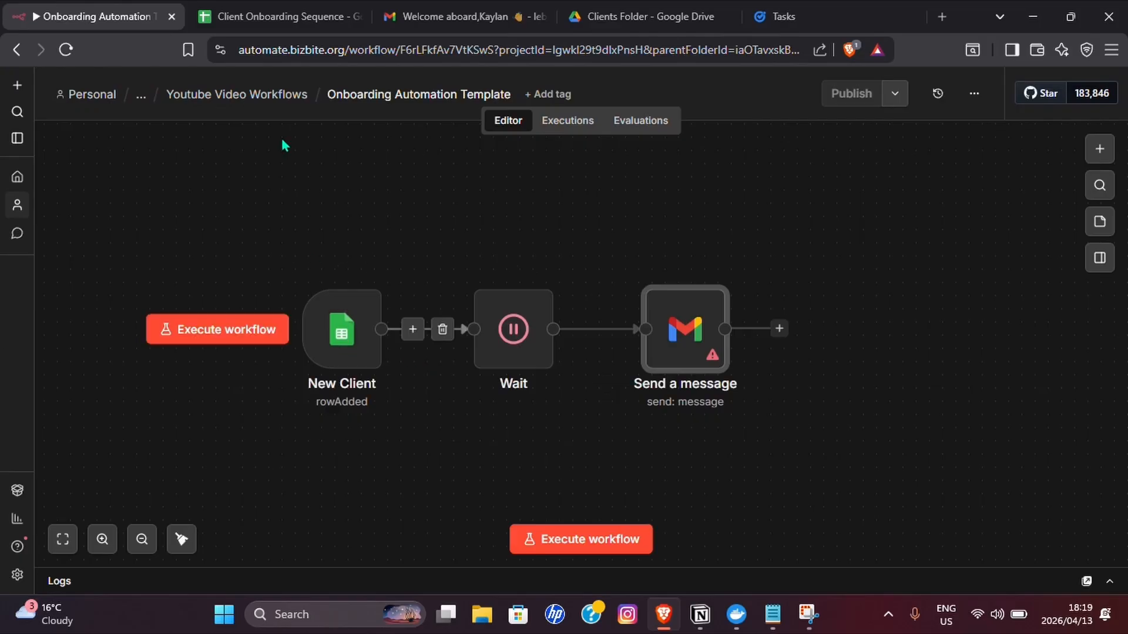
Step: In the Client Onboarding Sequence spreadsheet, clear the Status and Onboarded Date cells of the client in row 2
{"action": "left_click", "coordinate": [273, 17]}
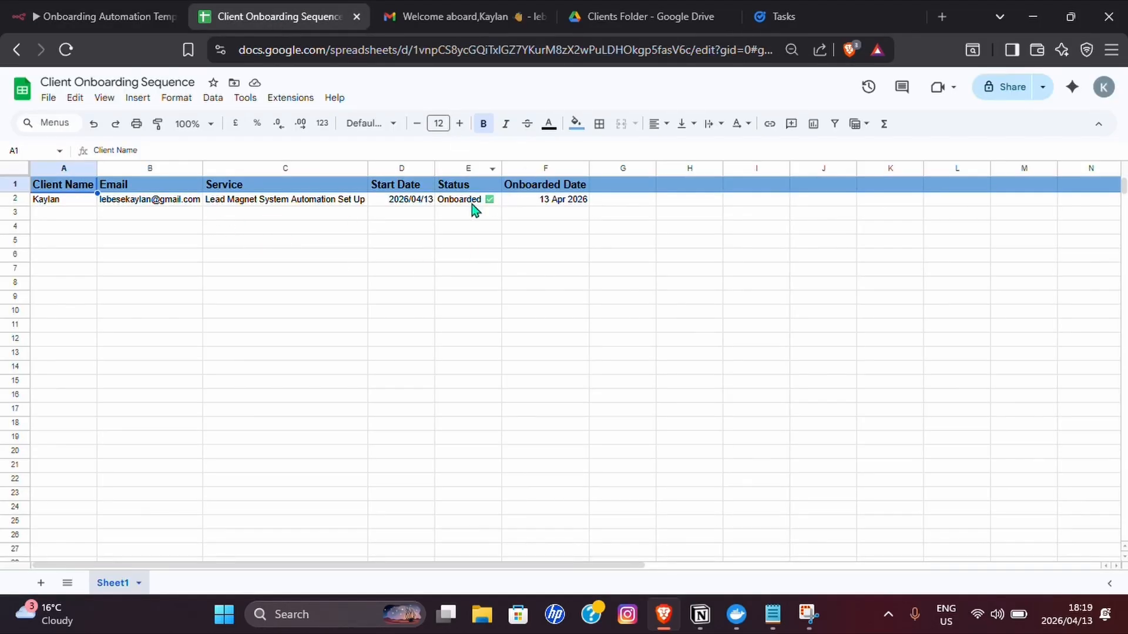
{"action": "left_click_drag", "start_coordinate": [473, 203], "coordinate": [513, 206]}
{"action": "key", "text": "Delete"}
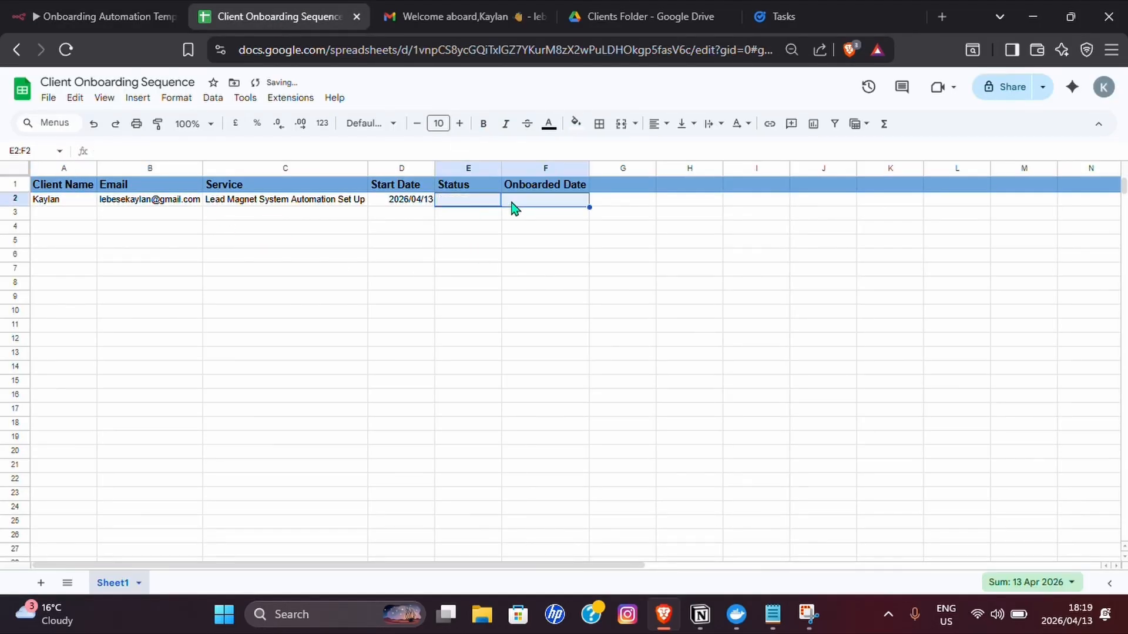
Step: Switch back to n8n and execute the Onboarding Automation Template workflow
{"action": "left_click", "coordinate": [94, 16]}
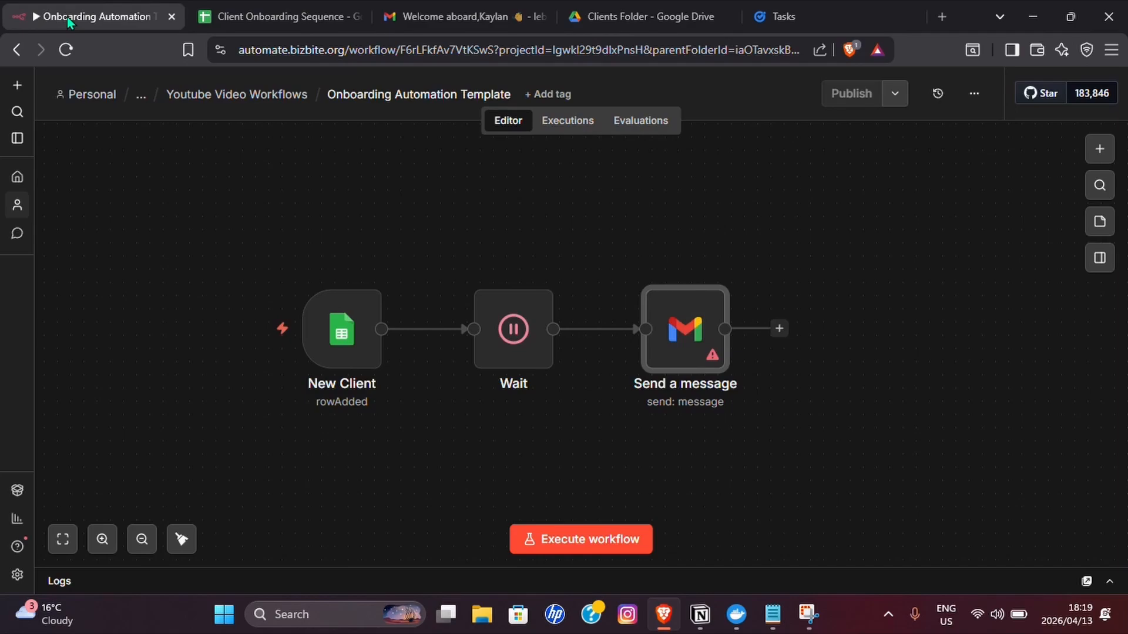
{"action": "left_click", "coordinate": [601, 552]}
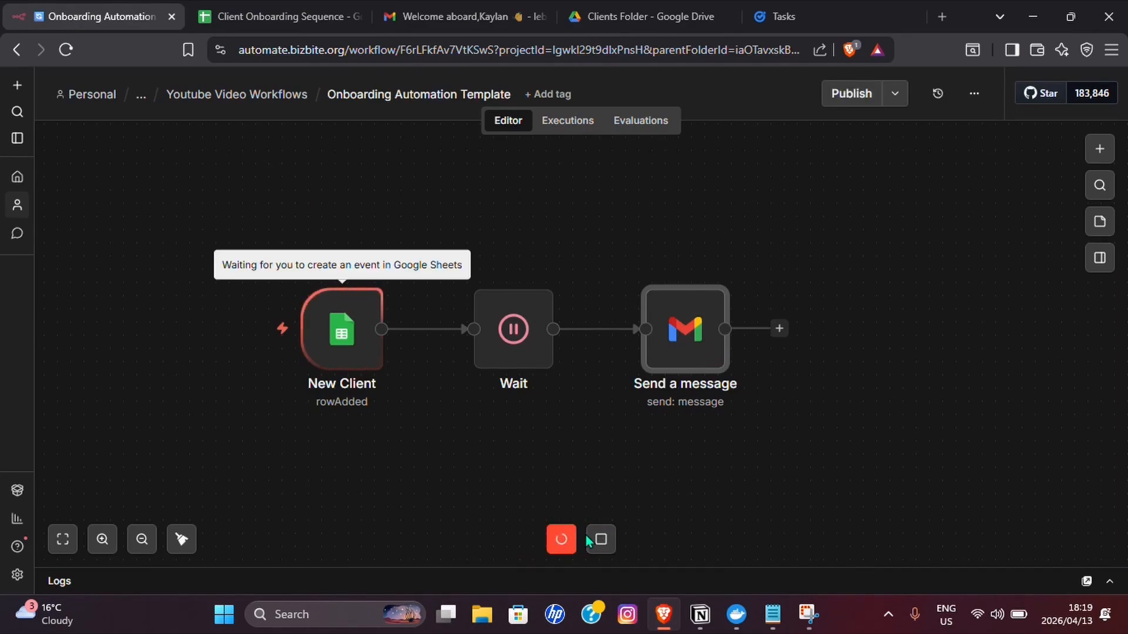
Step: Set the Gmail Send a message node's To field to the Email value from the New Client trigger
{"action": "double_click", "coordinate": [685, 329]}
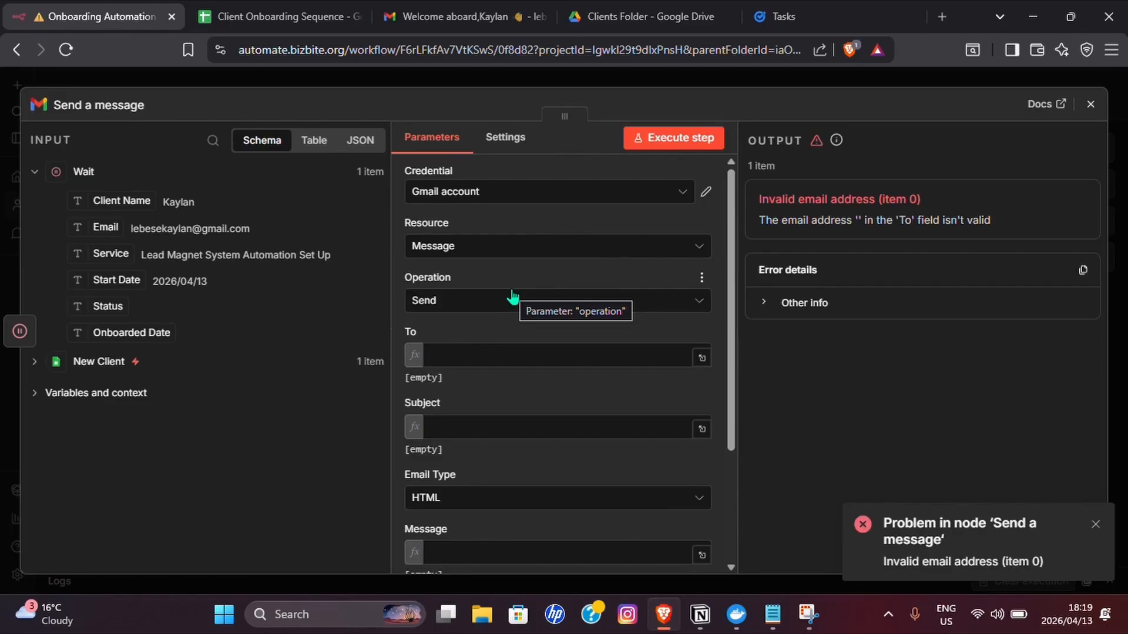
{"action": "left_click", "coordinate": [34, 362]}
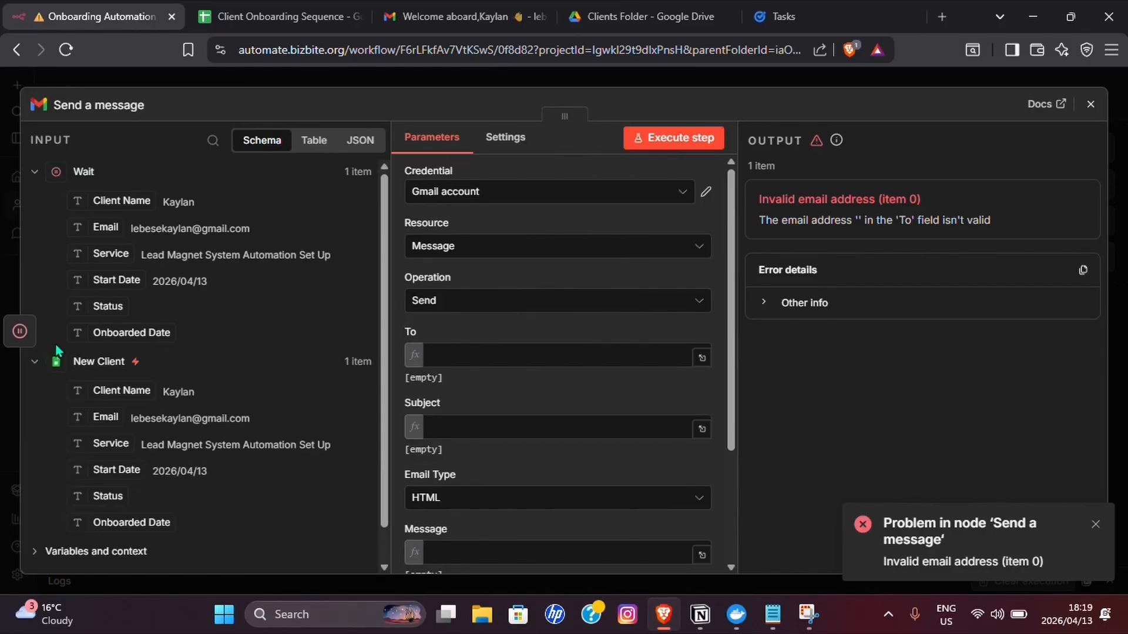
{"action": "scroll", "coordinate": [88, 376], "scroll_direction": "down", "scroll_amount": 1}
{"action": "left_click_drag", "start_coordinate": [91, 383], "coordinate": [434, 356]}
{"action": "left_click", "coordinate": [641, 453]}
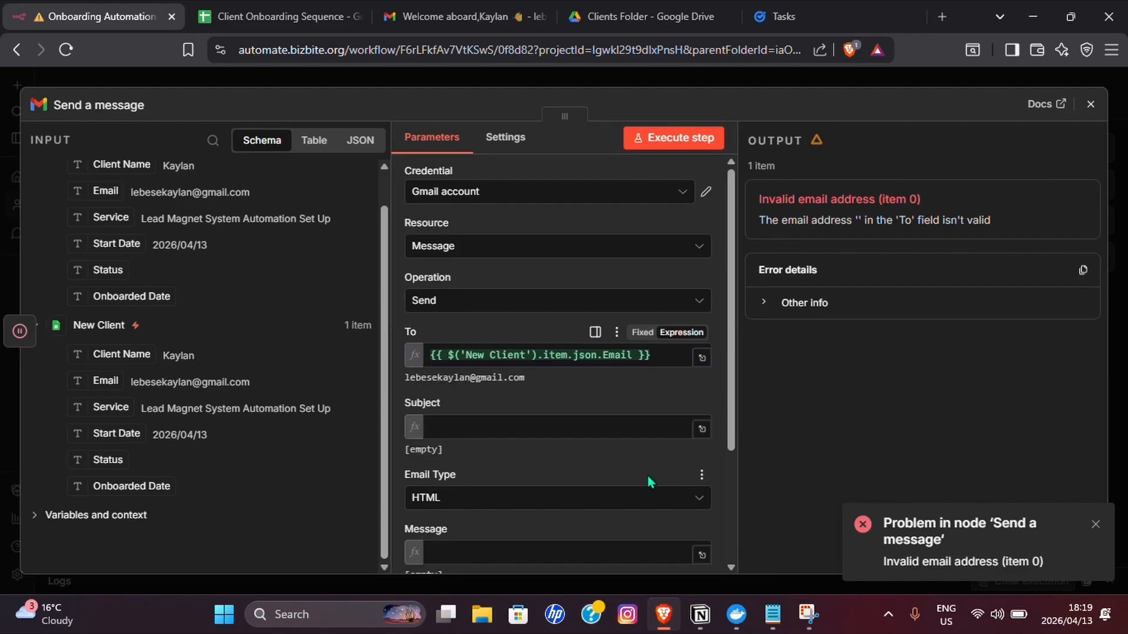
Step: Set the email subject to "Welcome aboard, " followed by the New Client trigger's Client Name value
{"action": "left_click", "coordinate": [475, 428]}
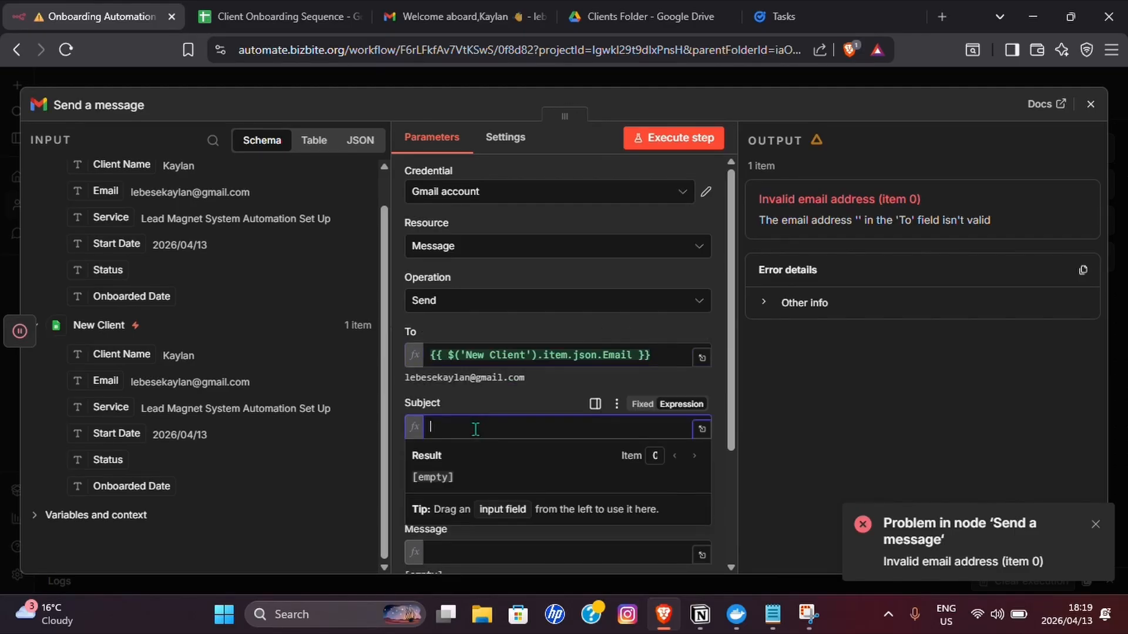
{"action": "type", "text": "W"}
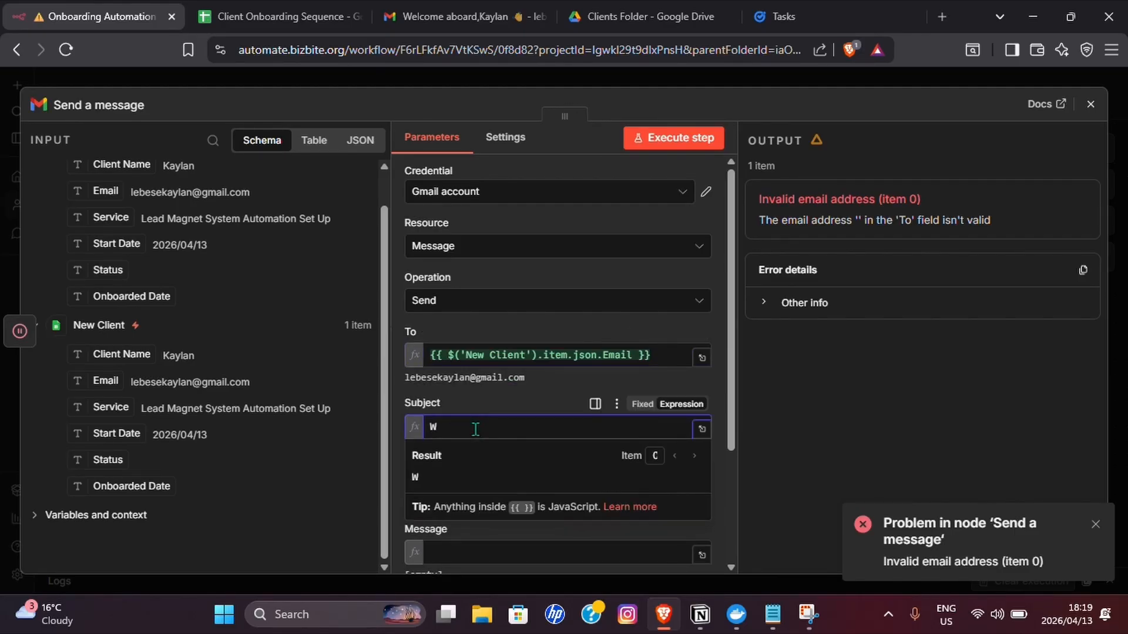
{"action": "type", "text": "elcome aboard,"}
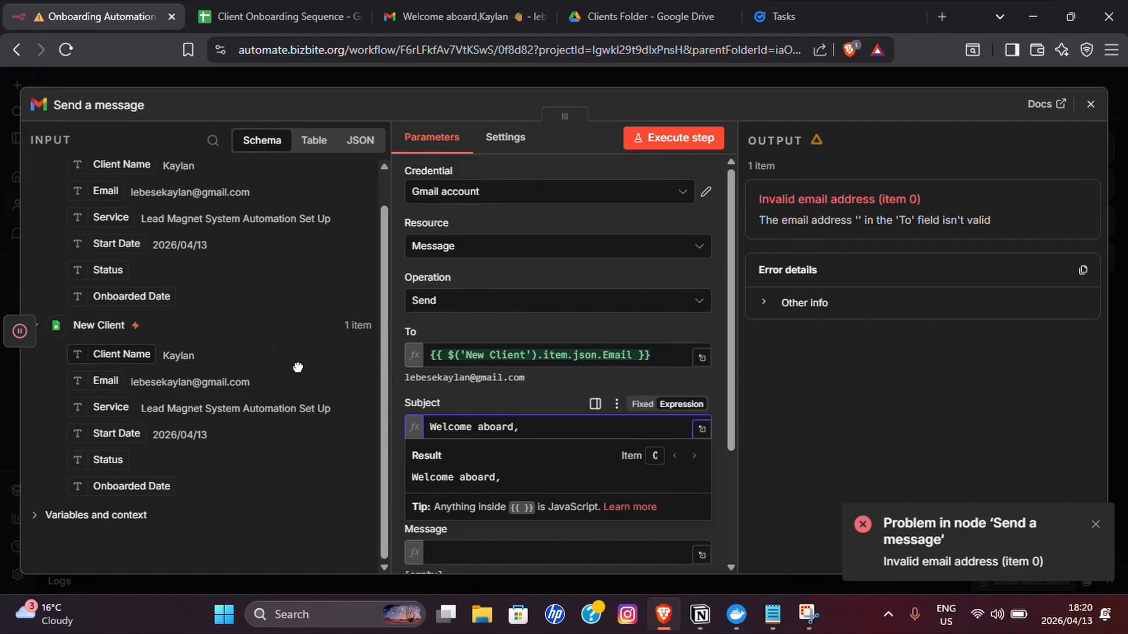
{"action": "left_click_drag", "start_coordinate": [122, 355], "coordinate": [580, 426]}
Step: Copy the HTML text from the Welcome Email Message note in Notepad into the n8n Message expression and preview it as HTML
{"action": "scroll", "coordinate": [724, 404], "scroll_direction": "down", "scroll_amount": 3}
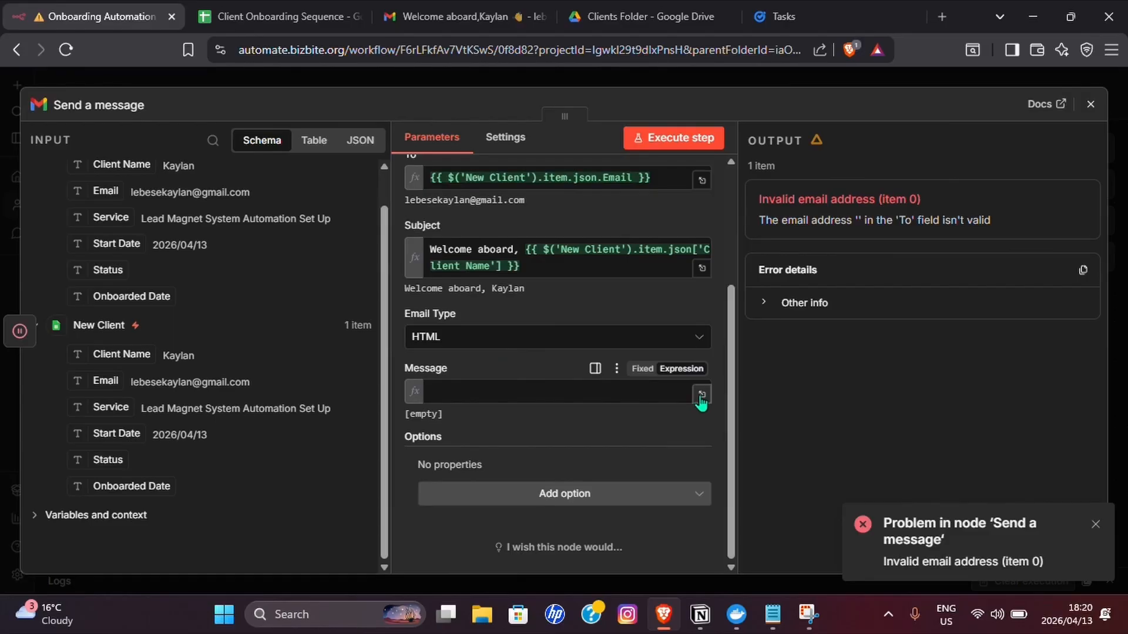
{"action": "left_click", "coordinate": [701, 395]}
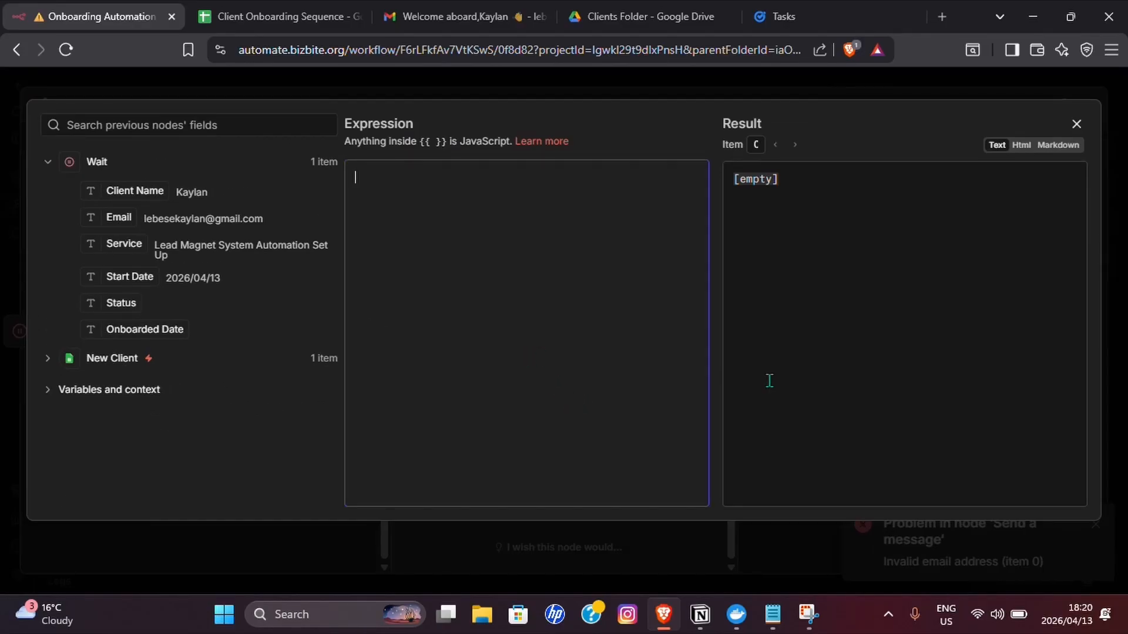
{"action": "left_click", "coordinate": [774, 614]}
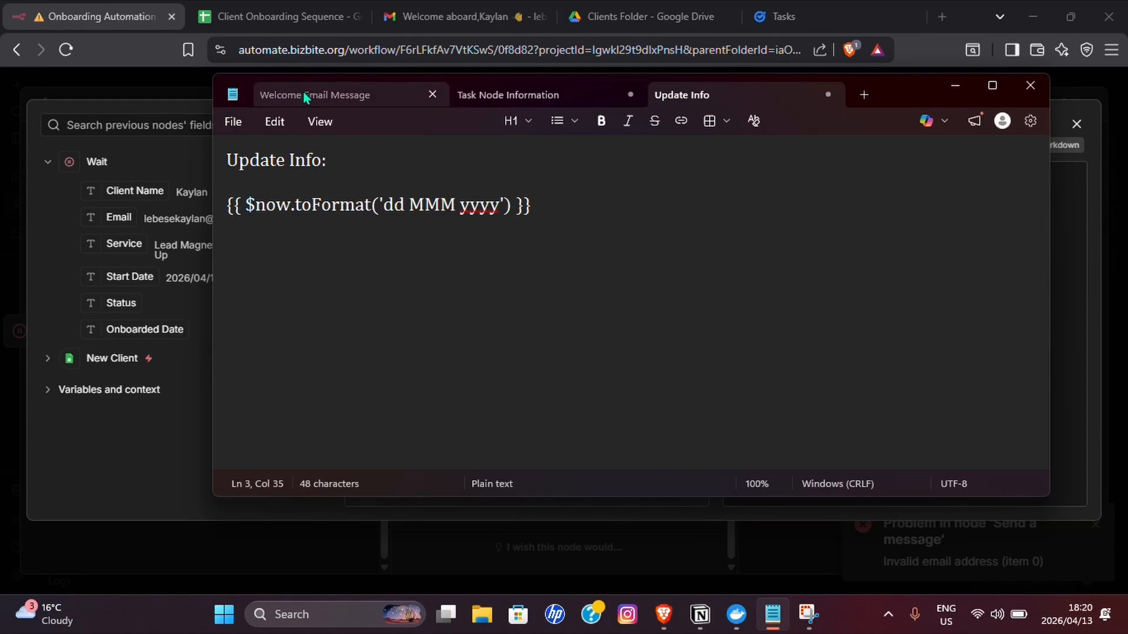
{"action": "left_click", "coordinate": [302, 95]}
{"action": "left_click_drag", "start_coordinate": [228, 204], "coordinate": [534, 316]}
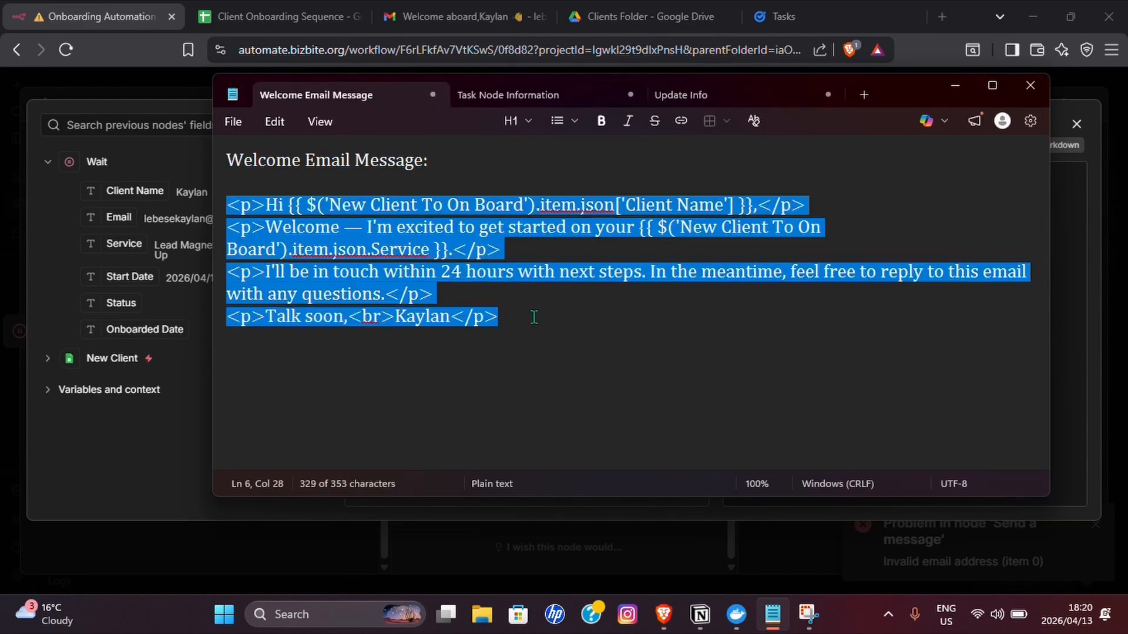
{"action": "key", "text": "ctrl+c"}
{"action": "left_click", "coordinate": [1083, 269]}
{"action": "left_click", "coordinate": [687, 252]}
{"action": "key", "text": "ctrl+v"}
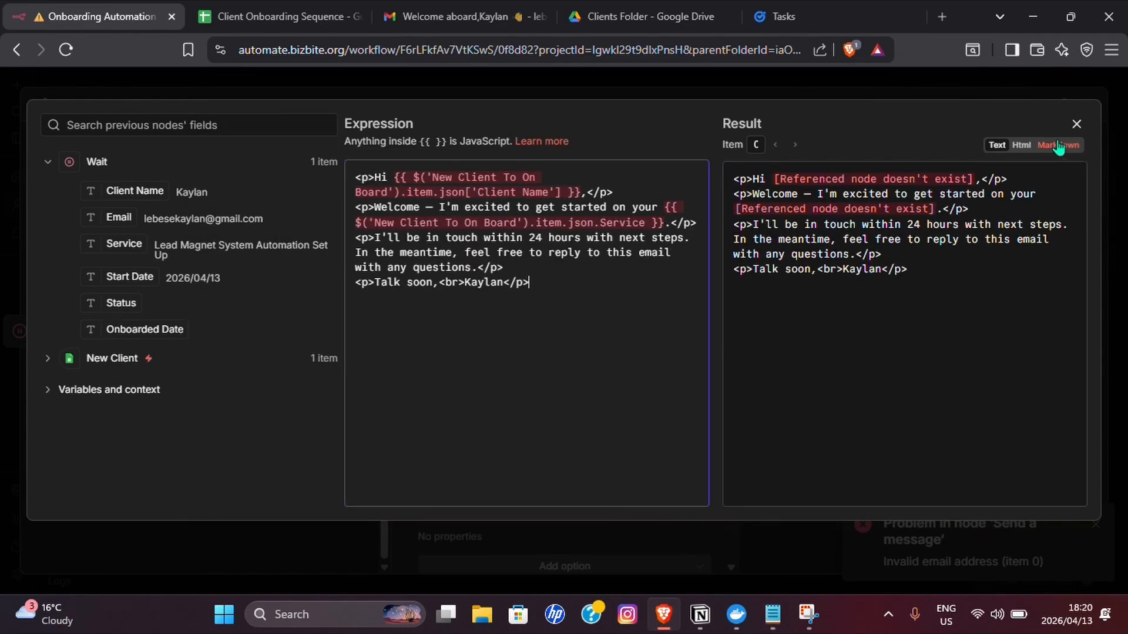
{"action": "left_click", "coordinate": [1021, 145]}
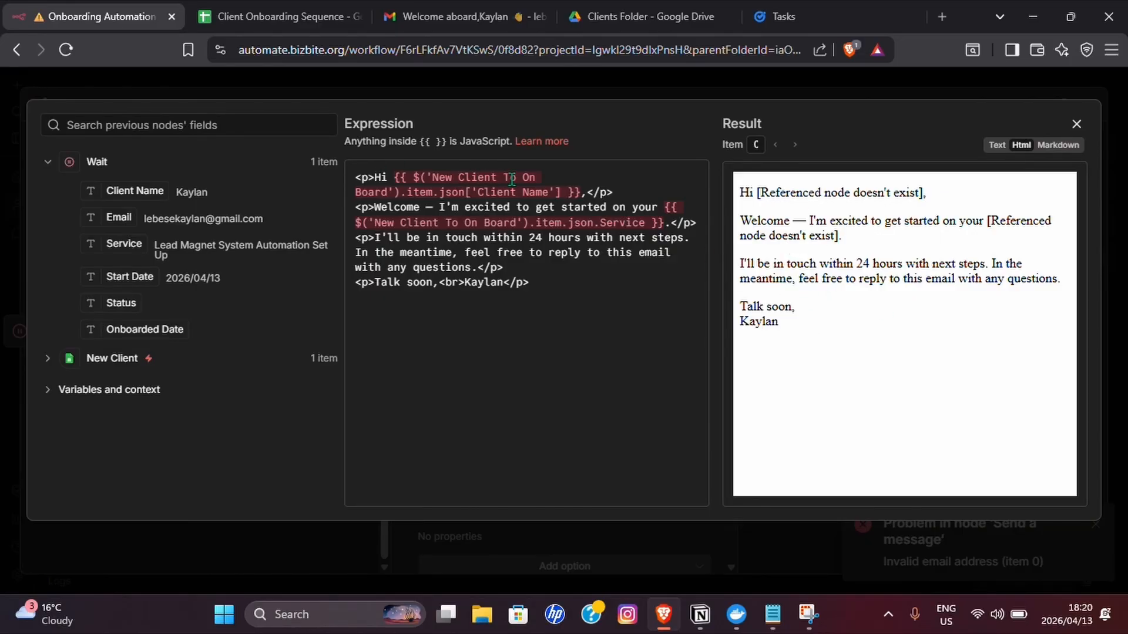
Step: Replace the client name reference in the message greeting with the New Client trigger's Client Name value
{"action": "left_click_drag", "start_coordinate": [579, 188], "coordinate": [391, 179]}
{"action": "key", "text": "BackSpace"}
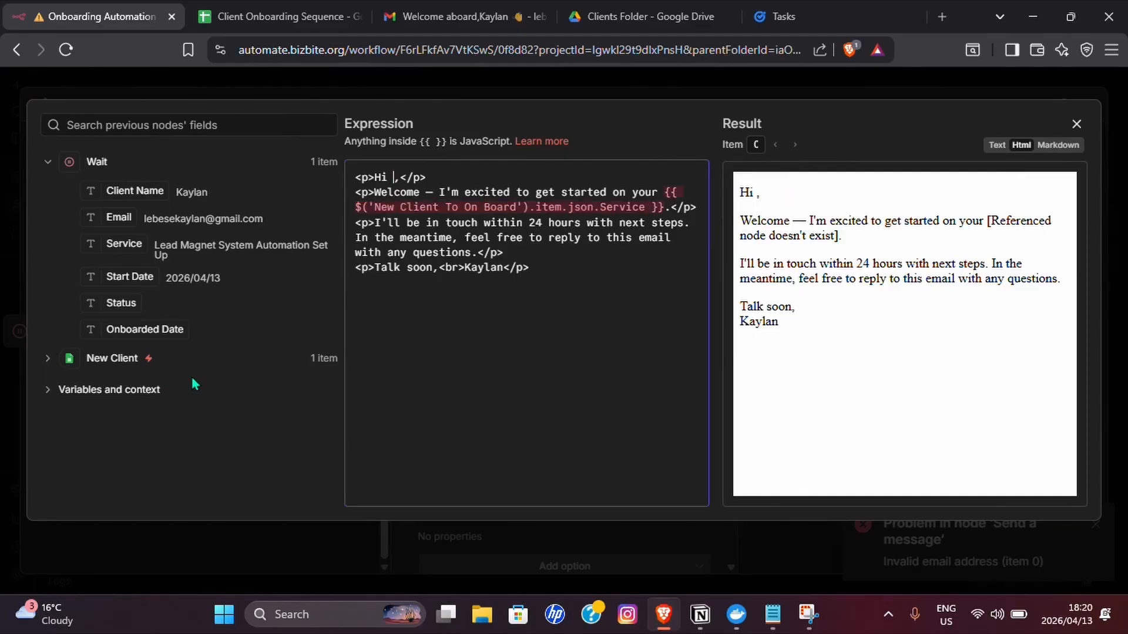
{"action": "left_click", "coordinate": [110, 356]}
{"action": "scroll", "coordinate": [110, 356], "scroll_direction": "down", "scroll_amount": 2}
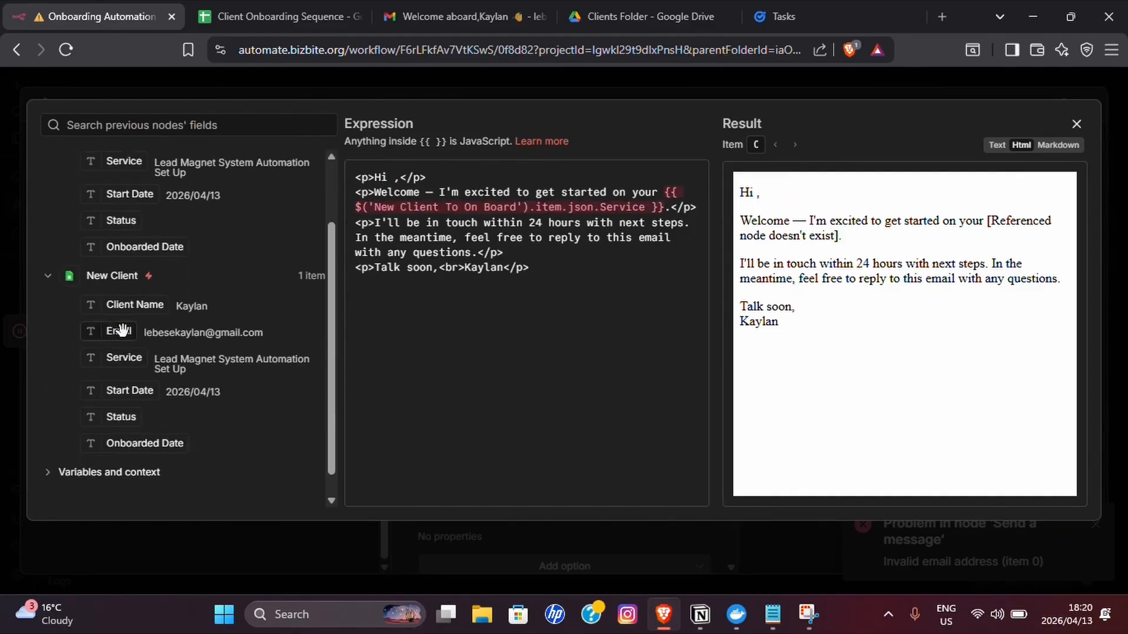
{"action": "left_click_drag", "start_coordinate": [118, 305], "coordinate": [394, 179]}
{"action": "left_click", "coordinate": [472, 193]}
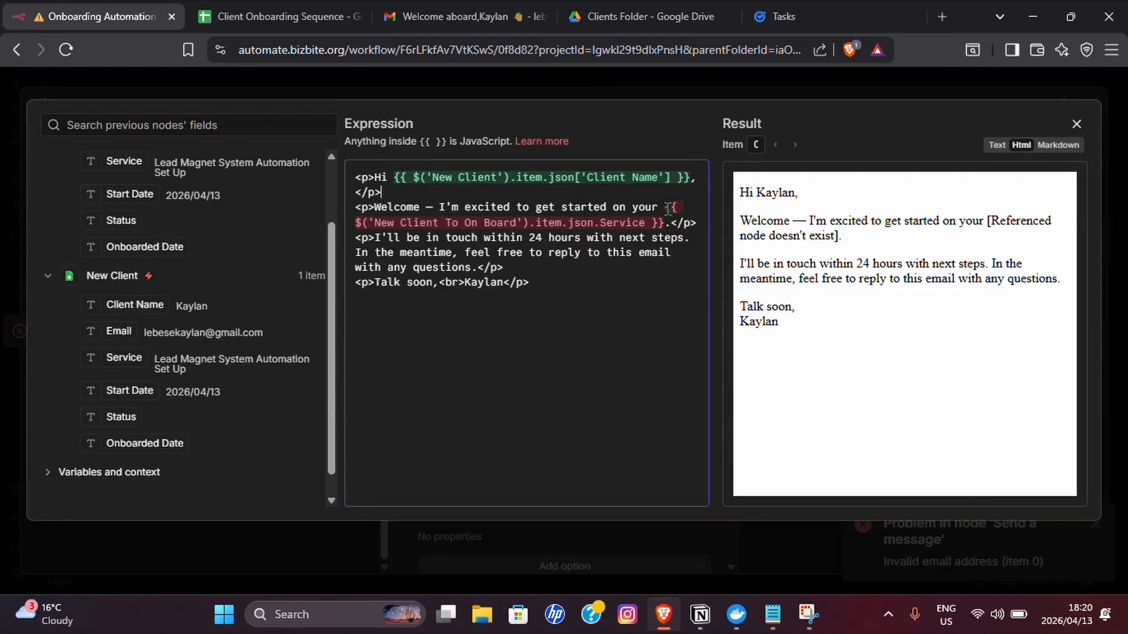
Step: Replace the service reference in the message's welcome sentence with the New Client trigger's Service value and close the expression editor
{"action": "left_click_drag", "start_coordinate": [669, 207], "coordinate": [666, 223]}
{"action": "key", "text": "BackSpace"}
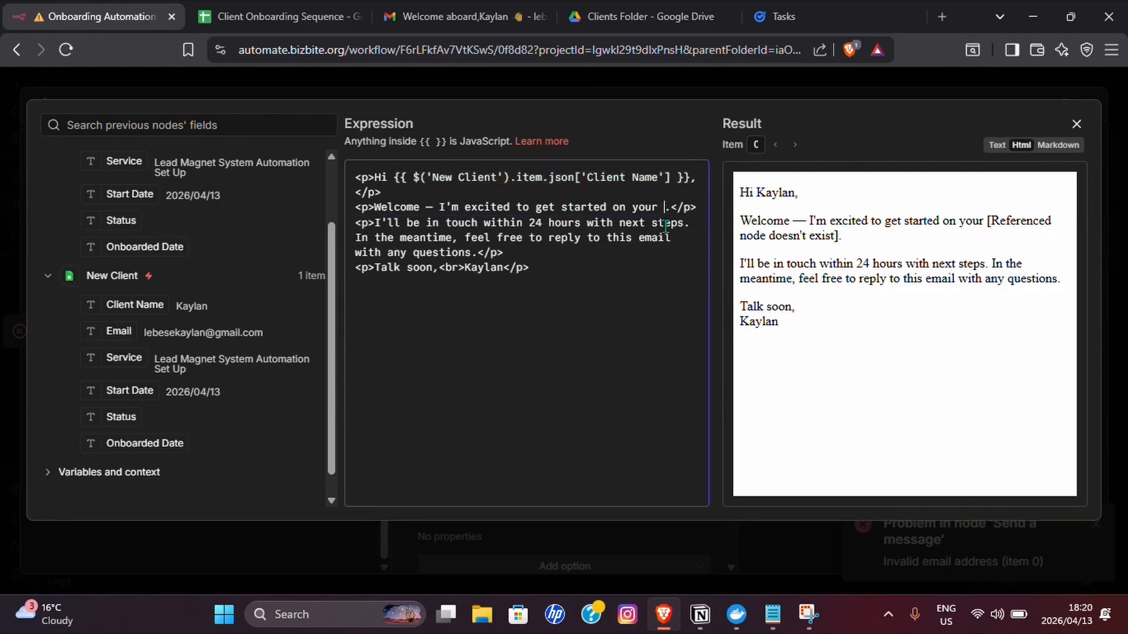
{"action": "left_click_drag", "start_coordinate": [120, 358], "coordinate": [661, 208]}
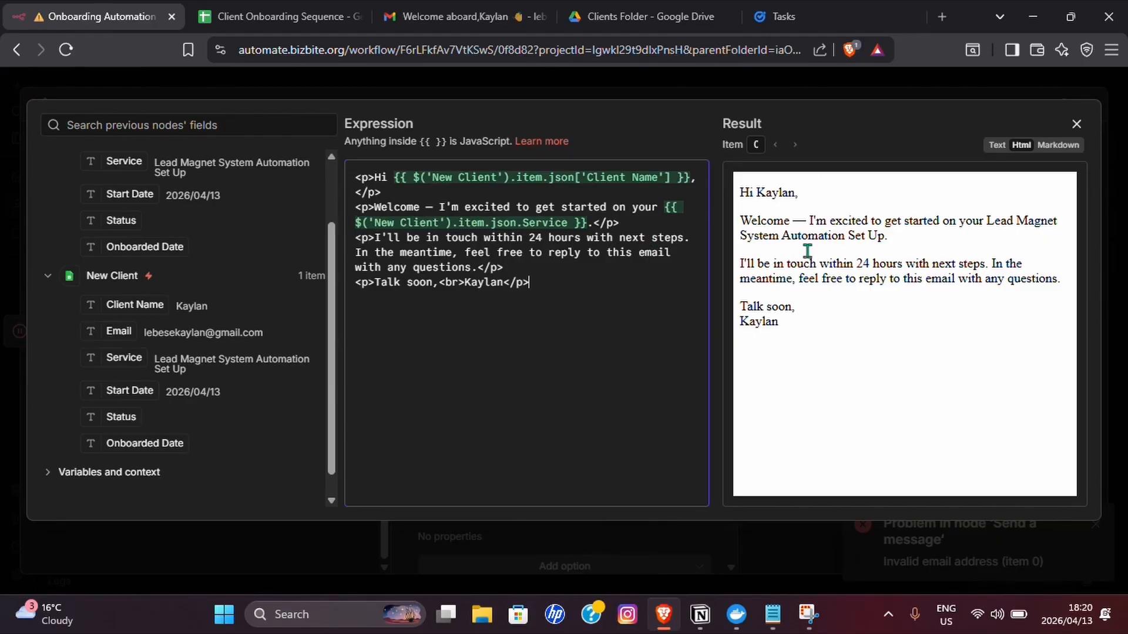
{"action": "left_click", "coordinate": [1076, 125]}
Step: Add the Append n8n Attribution option to the Gmail node and turn it off
{"action": "scroll", "coordinate": [521, 510], "scroll_direction": "down", "scroll_amount": 1}
{"action": "left_click", "coordinate": [581, 496]}
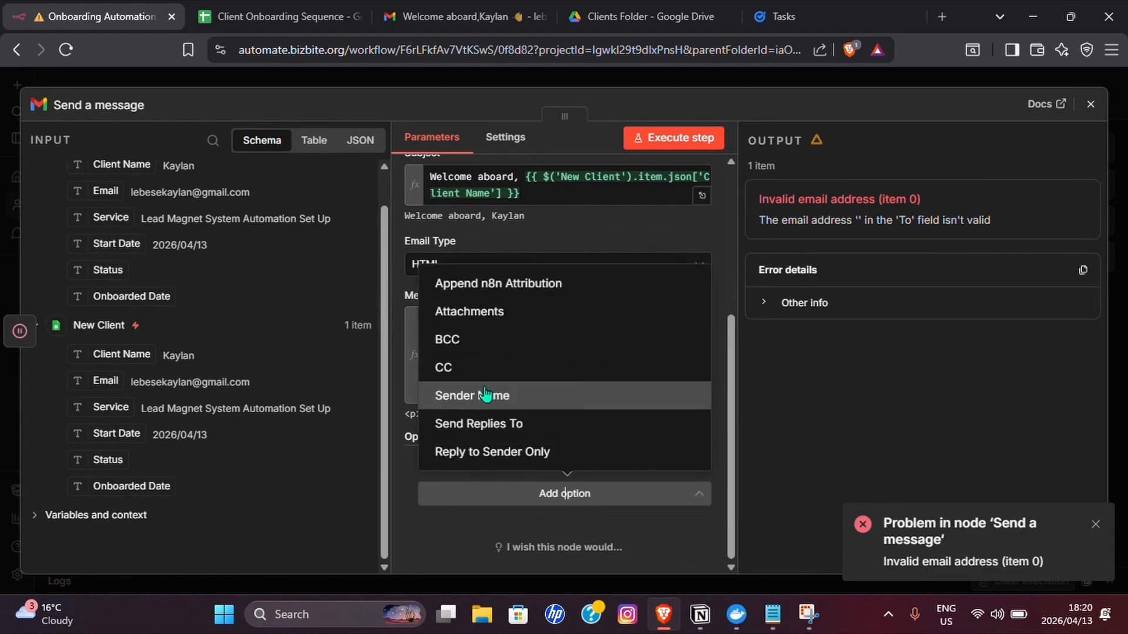
{"action": "left_click", "coordinate": [506, 292]}
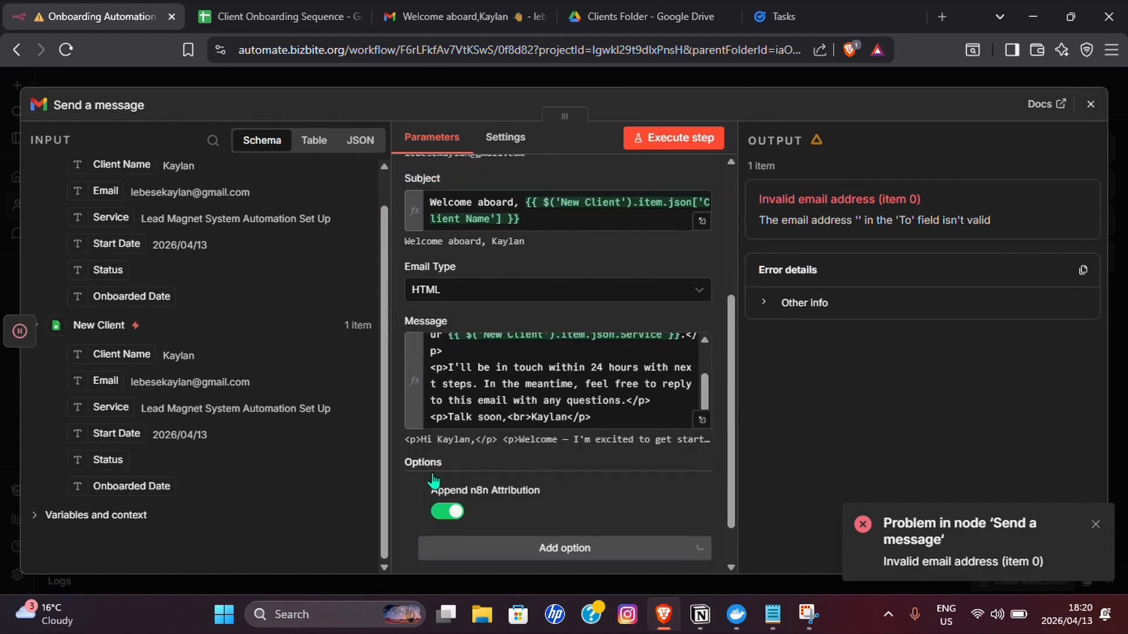
{"action": "left_click", "coordinate": [448, 514]}
{"action": "scroll", "coordinate": [450, 517], "scroll_direction": "down", "scroll_amount": 1}
Step: Add the Sender Name option, fill in the sender's first name, and close the Gmail node
{"action": "left_click", "coordinate": [541, 509]}
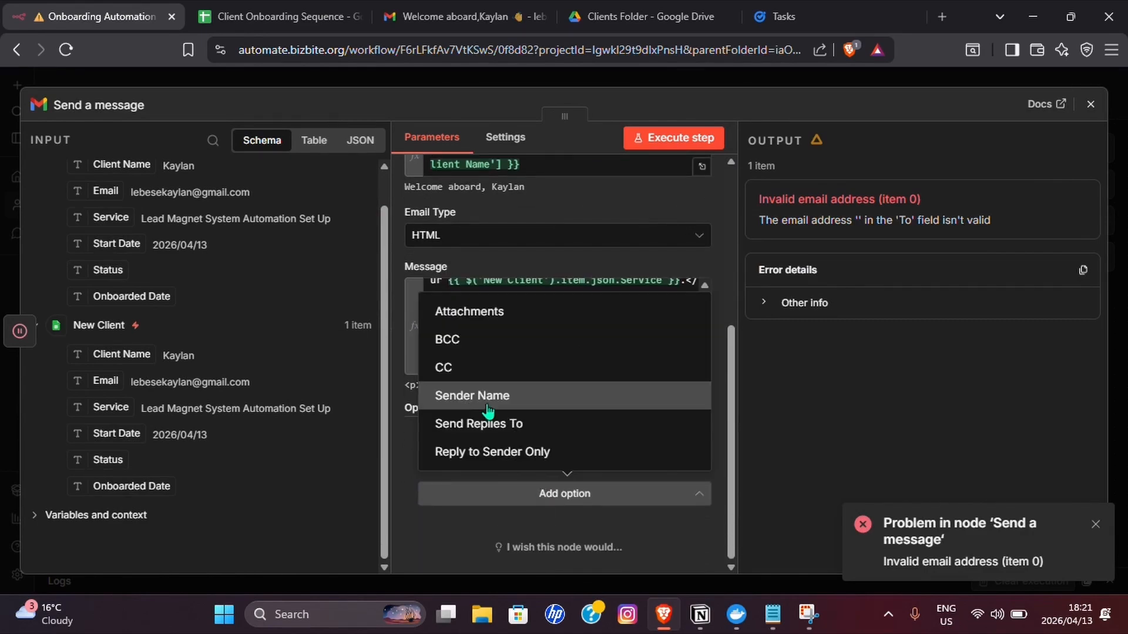
{"action": "left_click", "coordinate": [485, 402]}
{"action": "left_click", "coordinate": [495, 506]}
{"action": "type", "text": "Kaylan"}
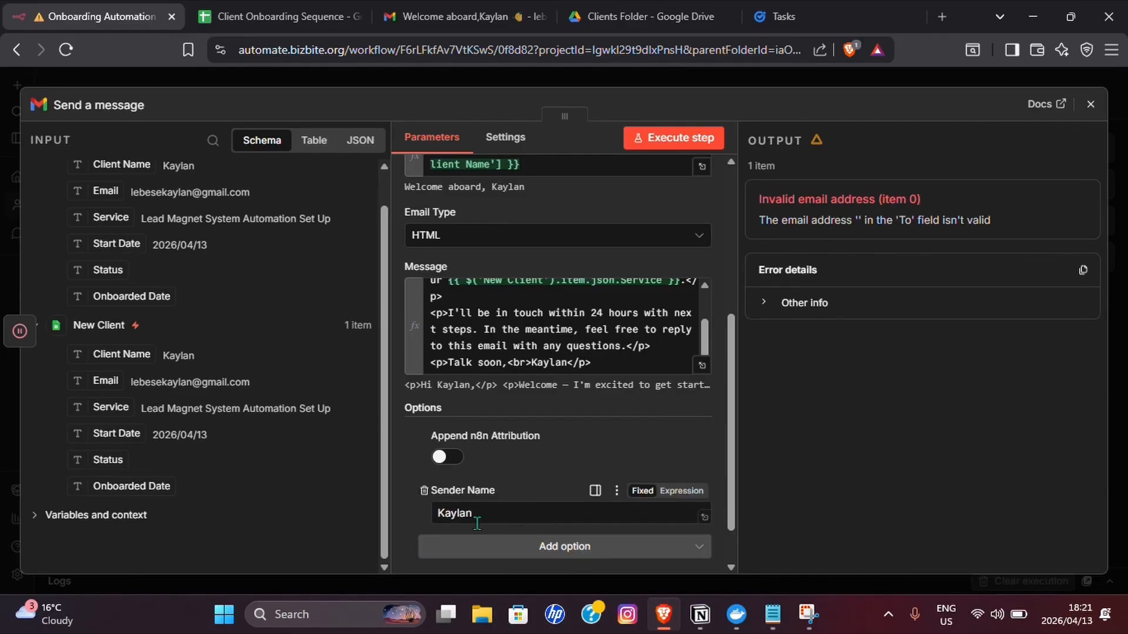
{"action": "left_click", "coordinate": [485, 460]}
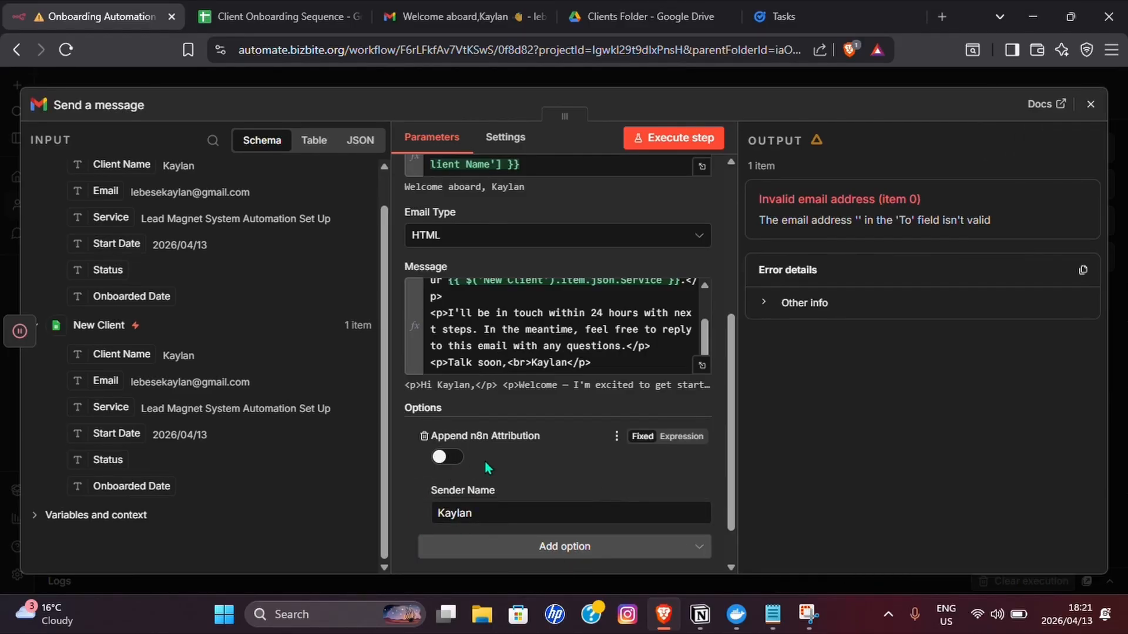
{"action": "left_click", "coordinate": [1090, 104]}
Step: Add a Google Drive "Create folder" node after the Send a message node
{"action": "left_click_drag", "start_coordinate": [813, 428], "coordinate": [496, 385]}
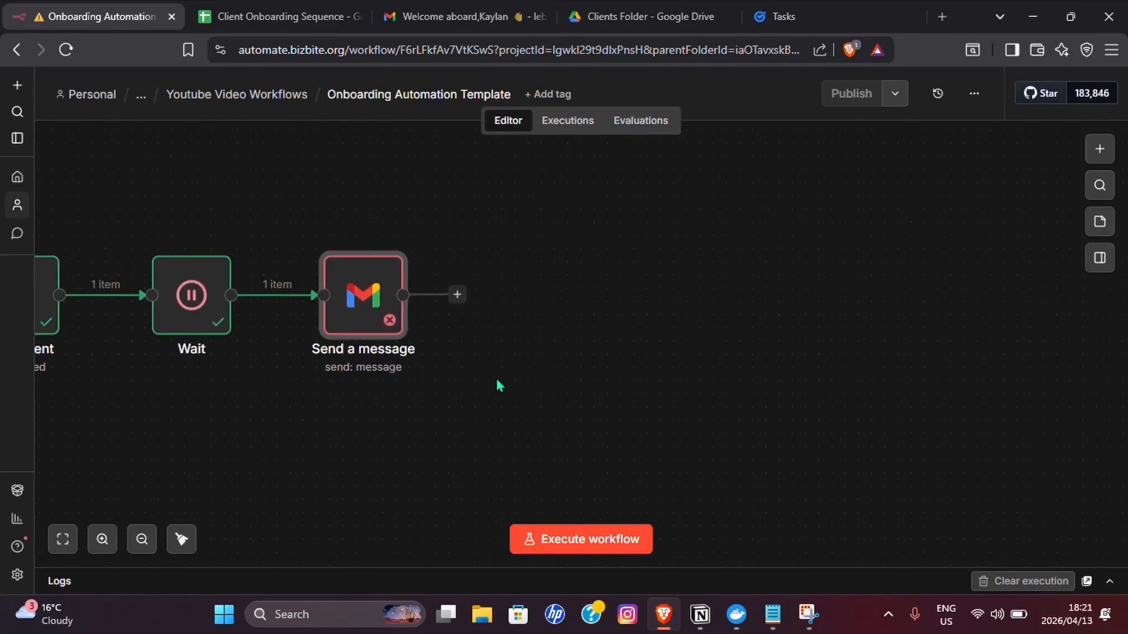
{"action": "left_click", "coordinate": [458, 295]}
{"action": "type", "text": "Googl"}
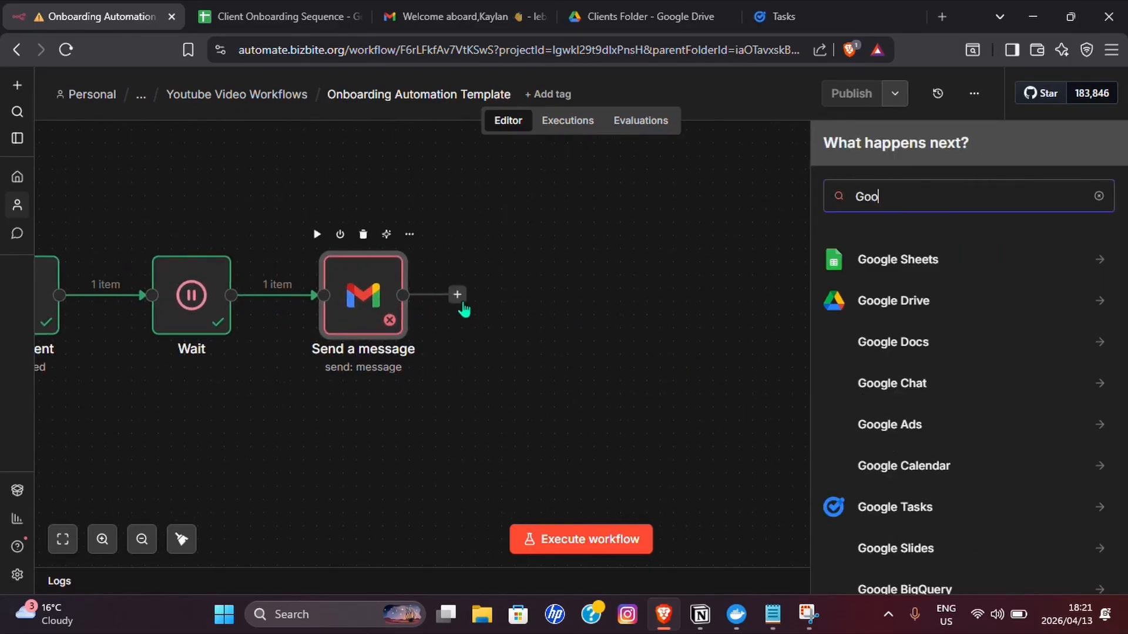
{"action": "left_click", "coordinate": [888, 301]}
{"action": "scroll", "coordinate": [917, 452], "scroll_direction": "down", "scroll_amount": 5}
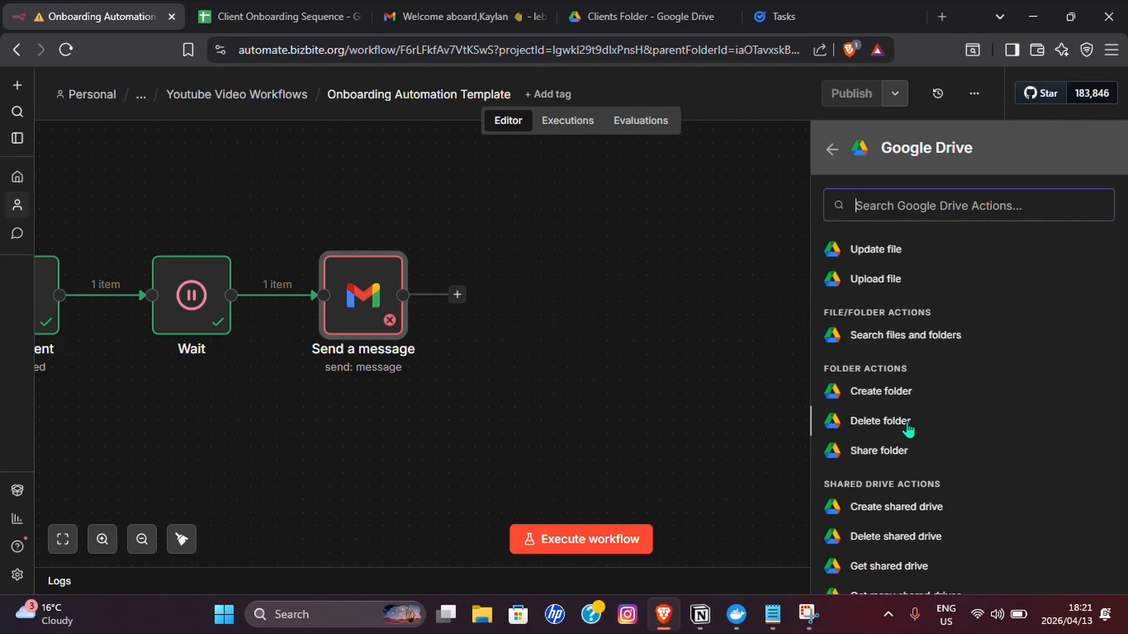
{"action": "left_click", "coordinate": [888, 310]}
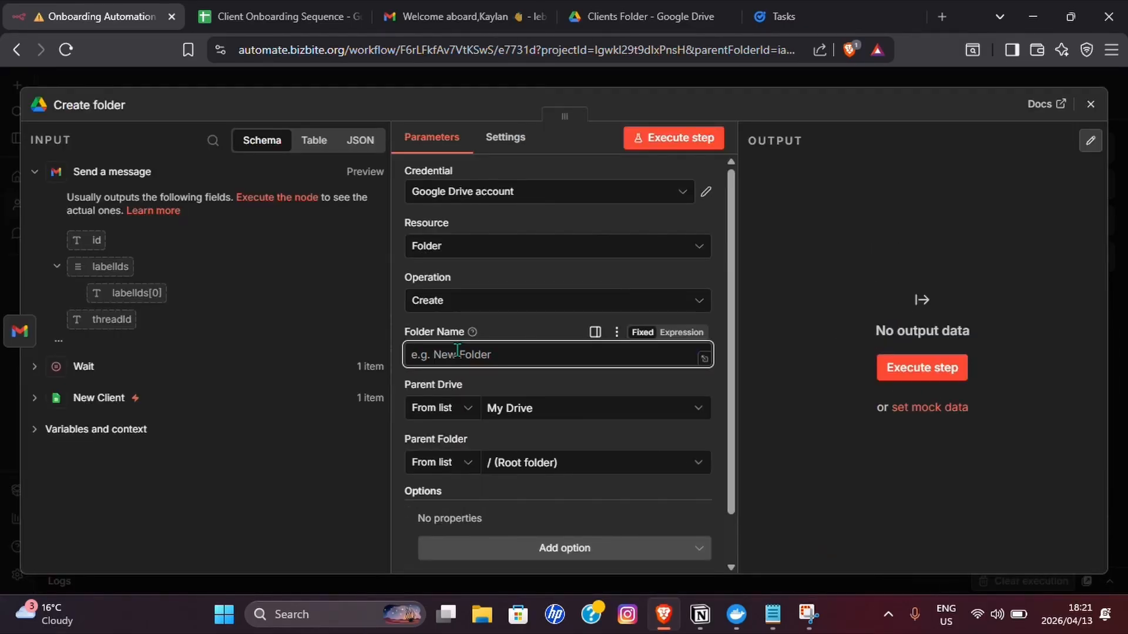
Step: Set the Folder Name to the New Client trigger's Client Name and Service values, separated by a hyphen
{"action": "left_click", "coordinate": [36, 399]}
{"action": "scroll", "coordinate": [152, 370], "scroll_direction": "down", "scroll_amount": 2}
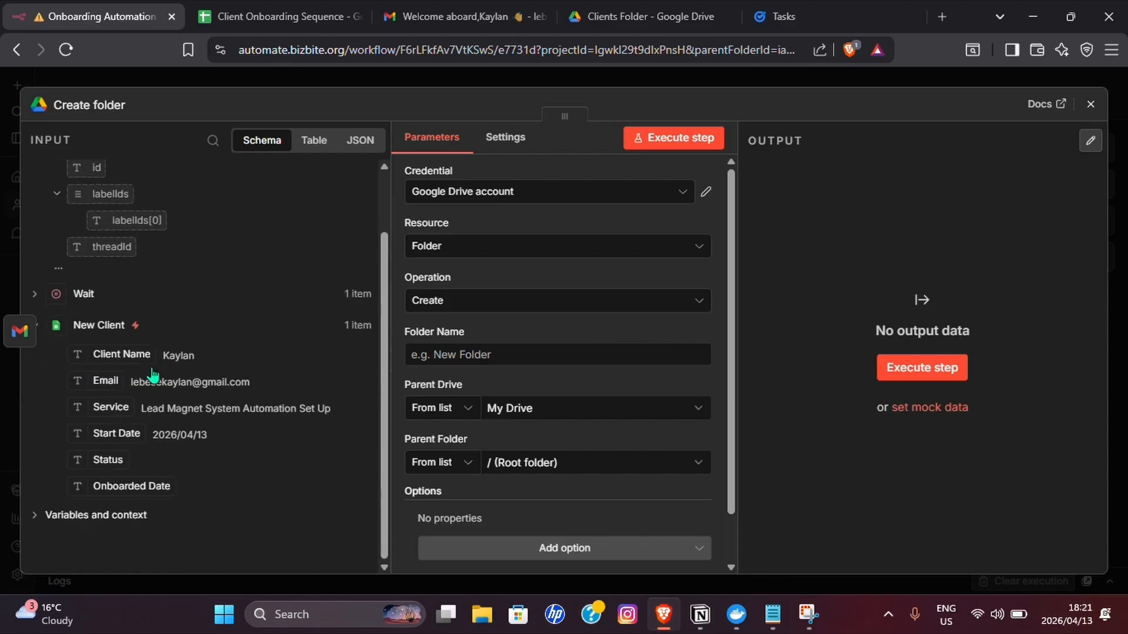
{"action": "left_click_drag", "start_coordinate": [120, 354], "coordinate": [574, 357]}
{"action": "left_click", "coordinate": [702, 356]}
{"action": "type", "text": "-"}
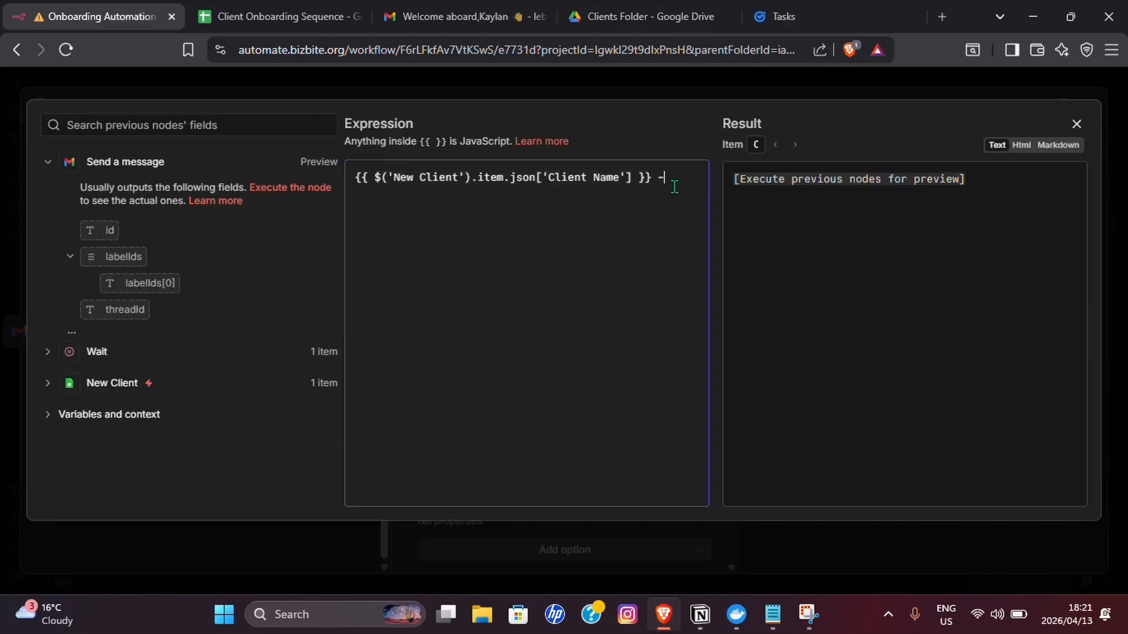
{"action": "left_click", "coordinate": [73, 384]}
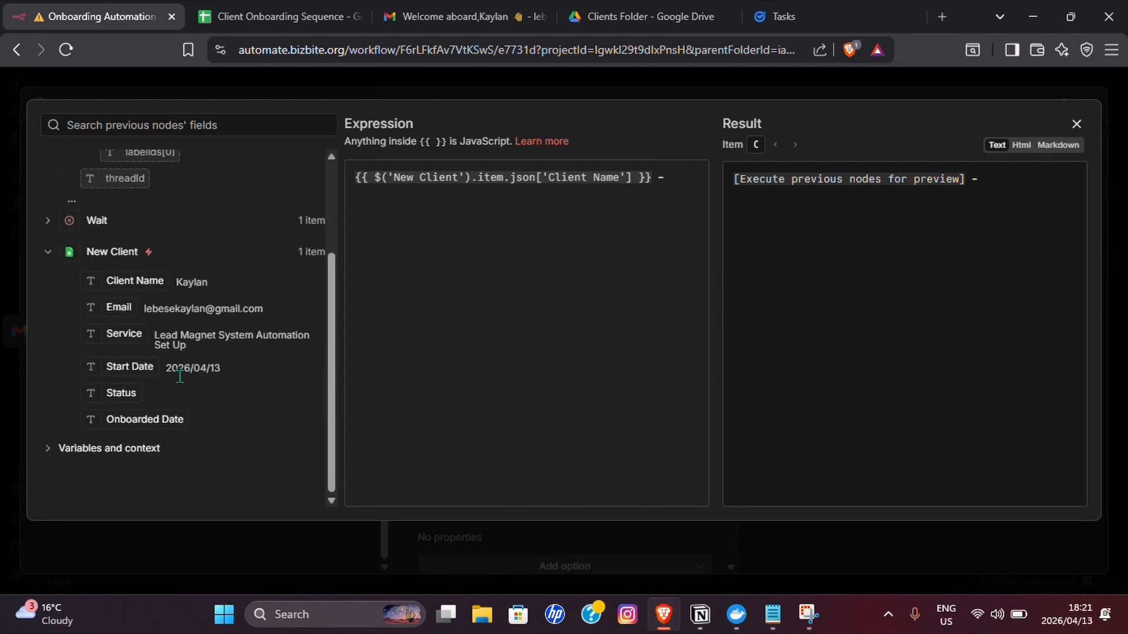
{"action": "left_click_drag", "start_coordinate": [134, 330], "coordinate": [682, 181]}
{"action": "left_click", "coordinate": [1077, 124]}
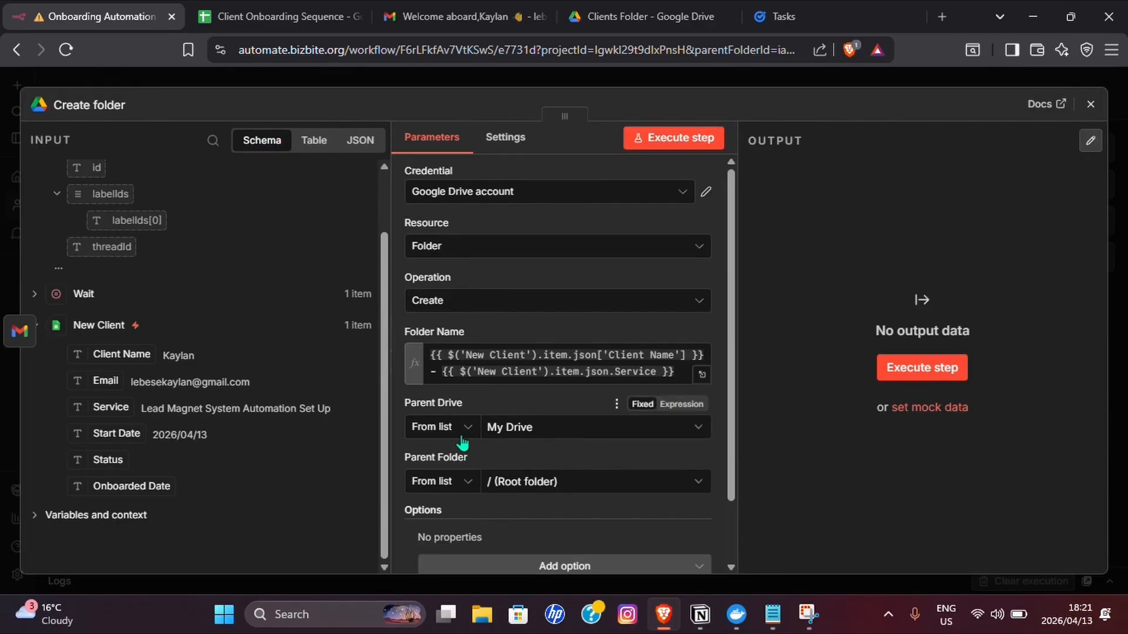
Step: Set the parent folder of the new Drive folder to Clients Folder
{"action": "scroll", "coordinate": [590, 428], "scroll_direction": "down", "scroll_amount": 1}
{"action": "left_click", "coordinate": [577, 414]}
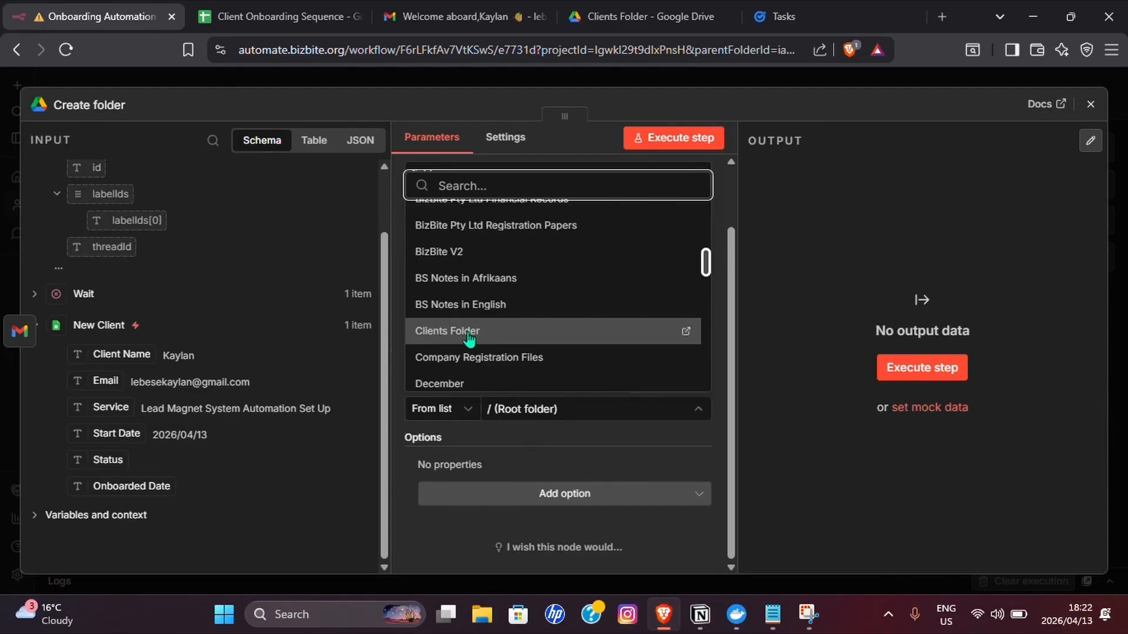
{"action": "left_click", "coordinate": [467, 333]}
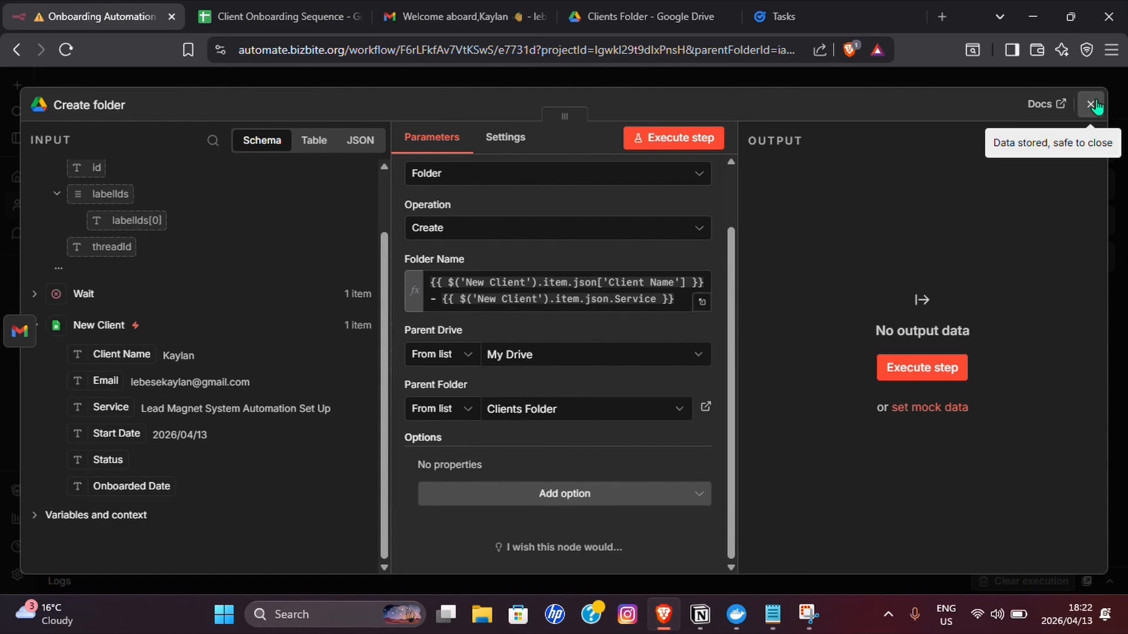
Step: Rename the Google Drive node as "Create Client Folder" and close it
{"action": "left_click", "coordinate": [100, 107]}
{"action": "type", "text": "Create Client Folder"}
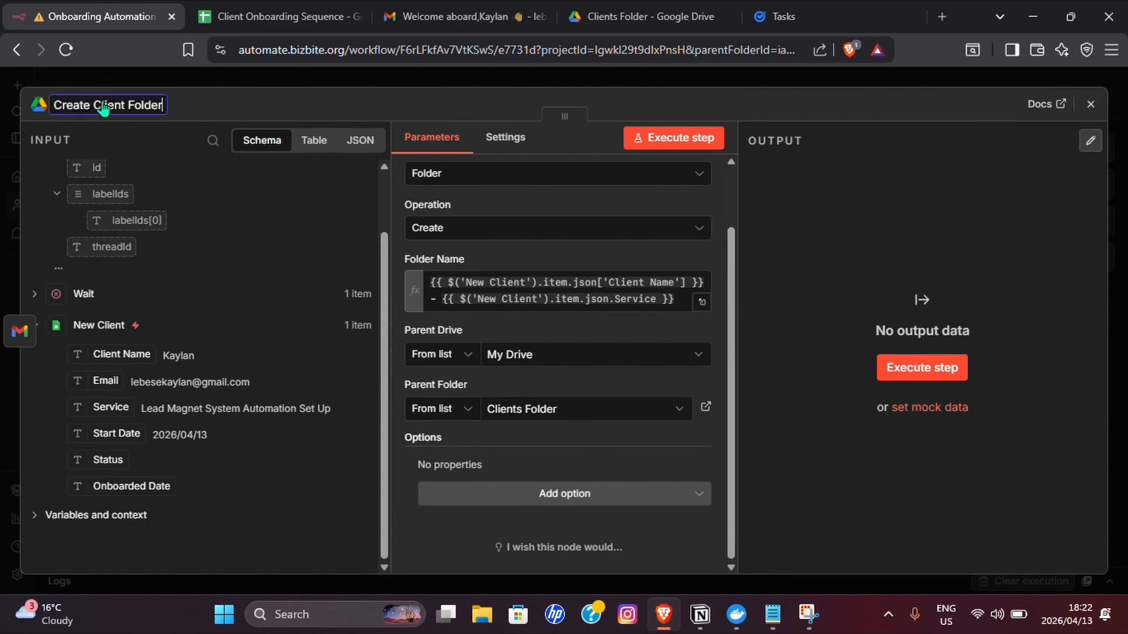
{"action": "key", "text": "Return"}
{"action": "left_click", "coordinate": [1090, 104]}
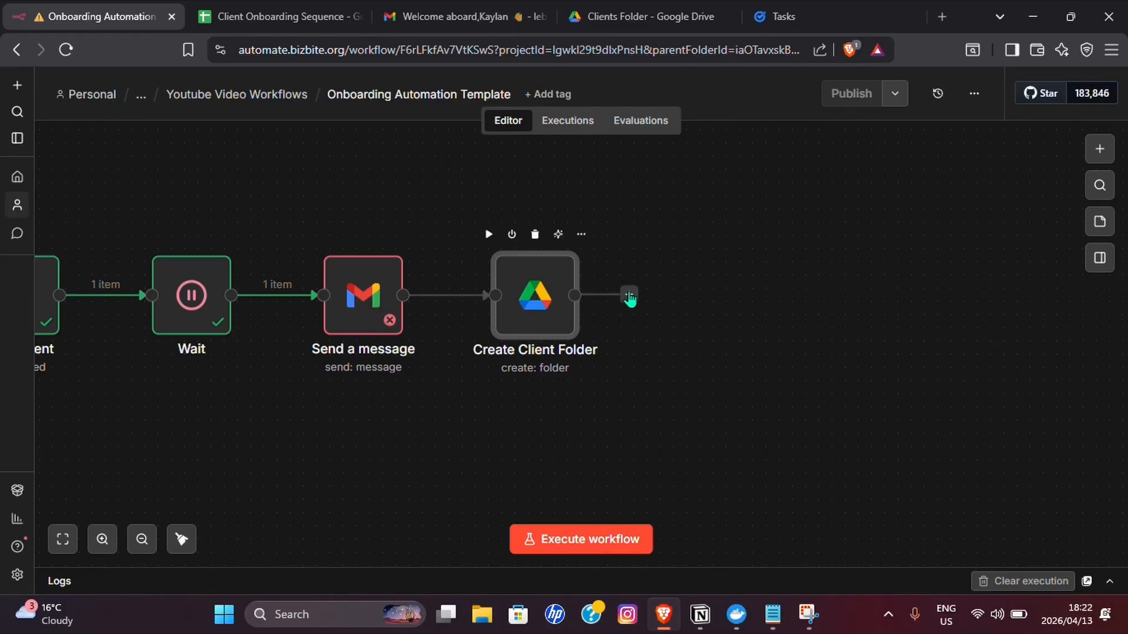
Step: Add a Google Tasks "Create a task" node after Create Client Folder, with Client Follow-Ups as its task list
{"action": "left_click", "coordinate": [629, 296]}
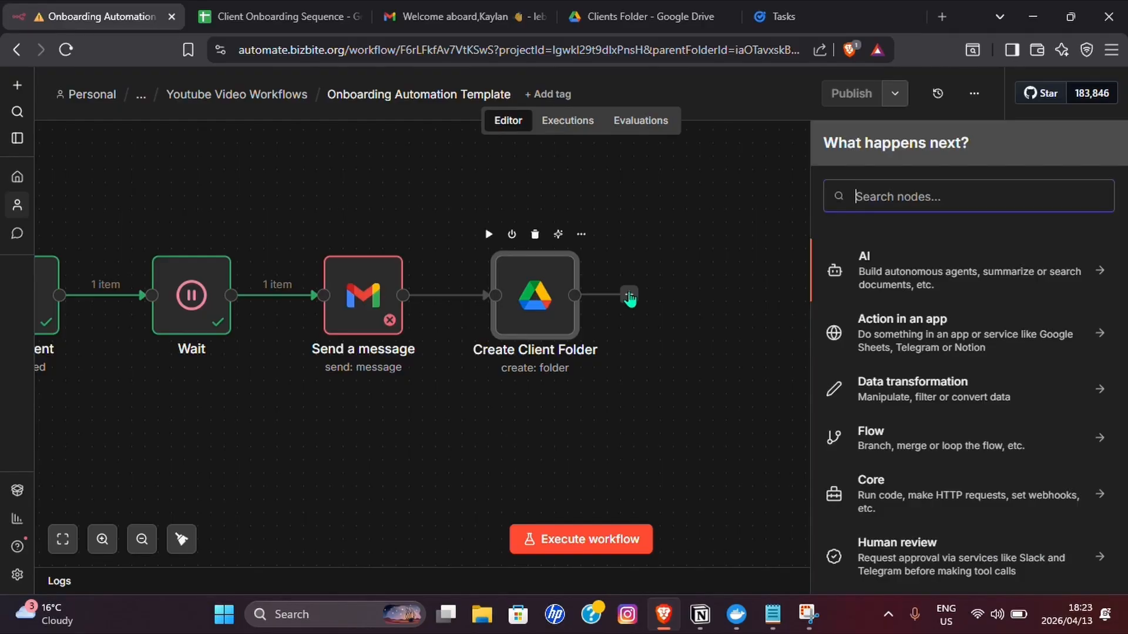
{"action": "type", "text": "Google"}
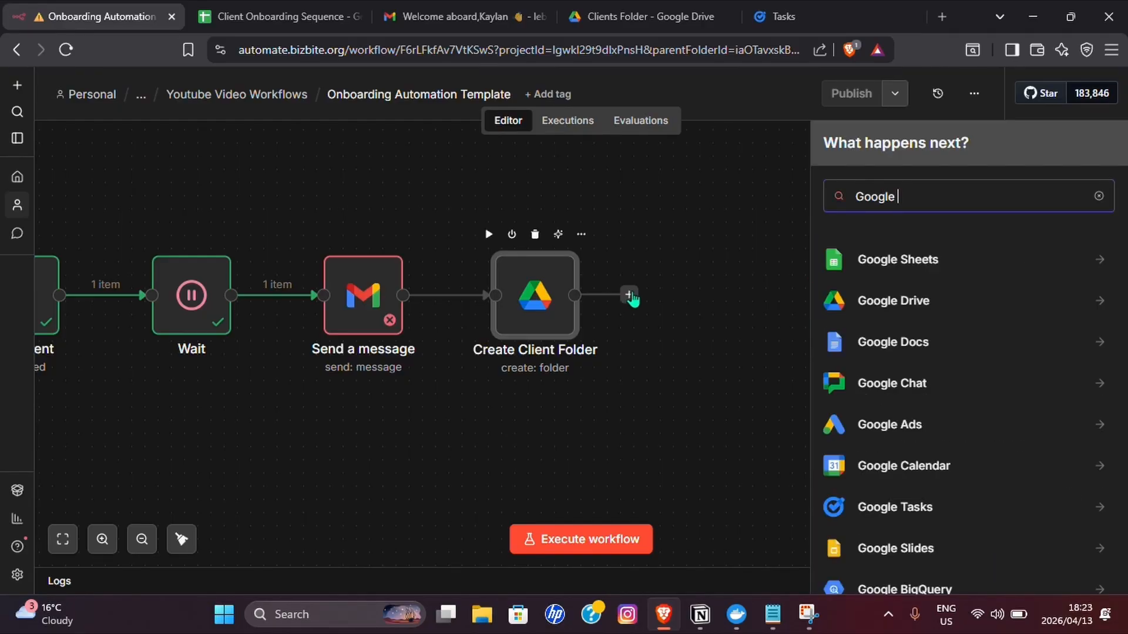
{"action": "left_click", "coordinate": [917, 259]}
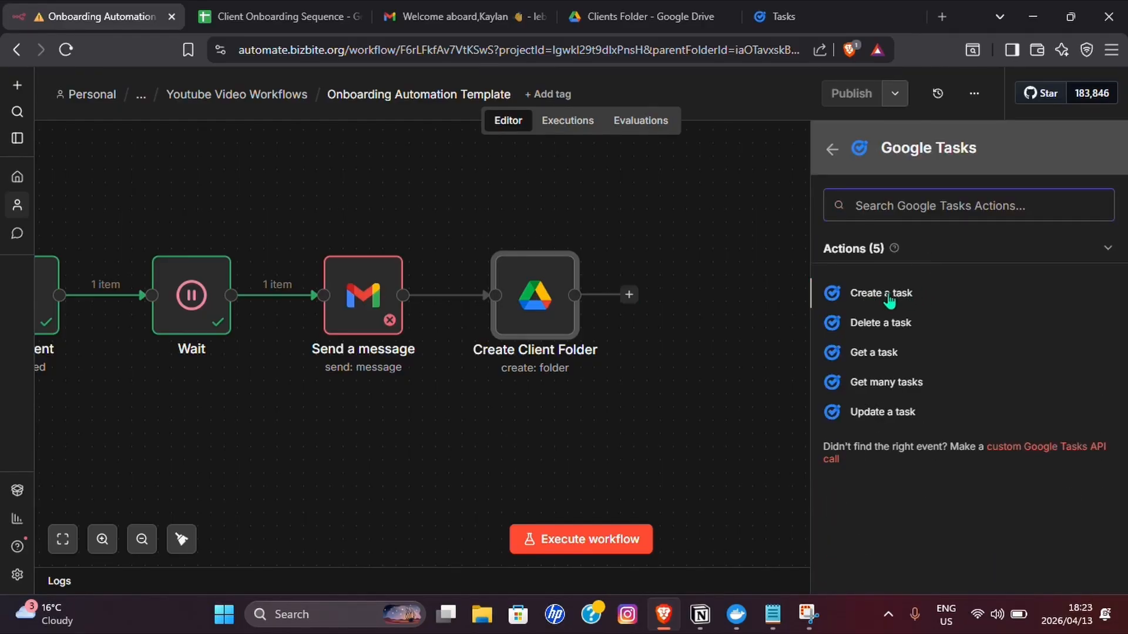
{"action": "left_click", "coordinate": [909, 296]}
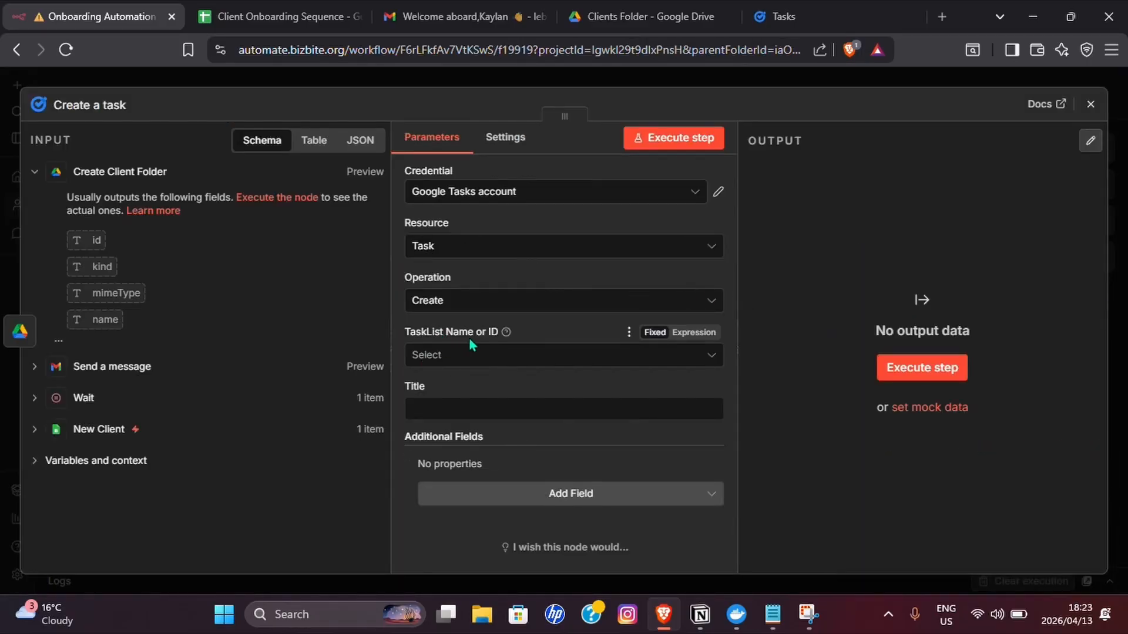
{"action": "left_click", "coordinate": [536, 355]}
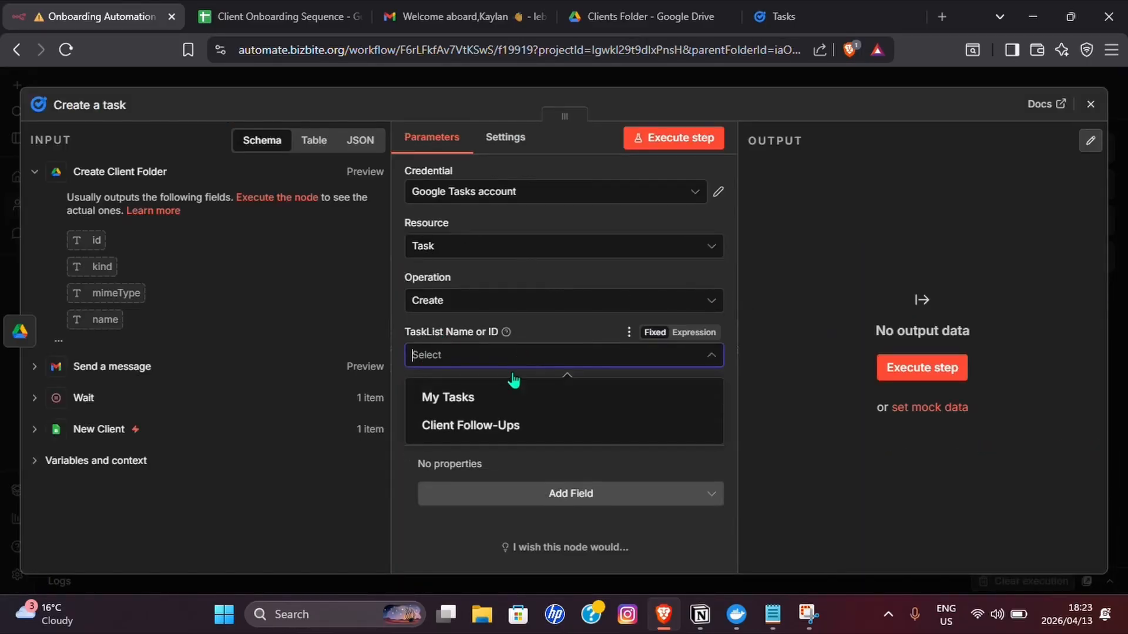
{"action": "left_click", "coordinate": [469, 427]}
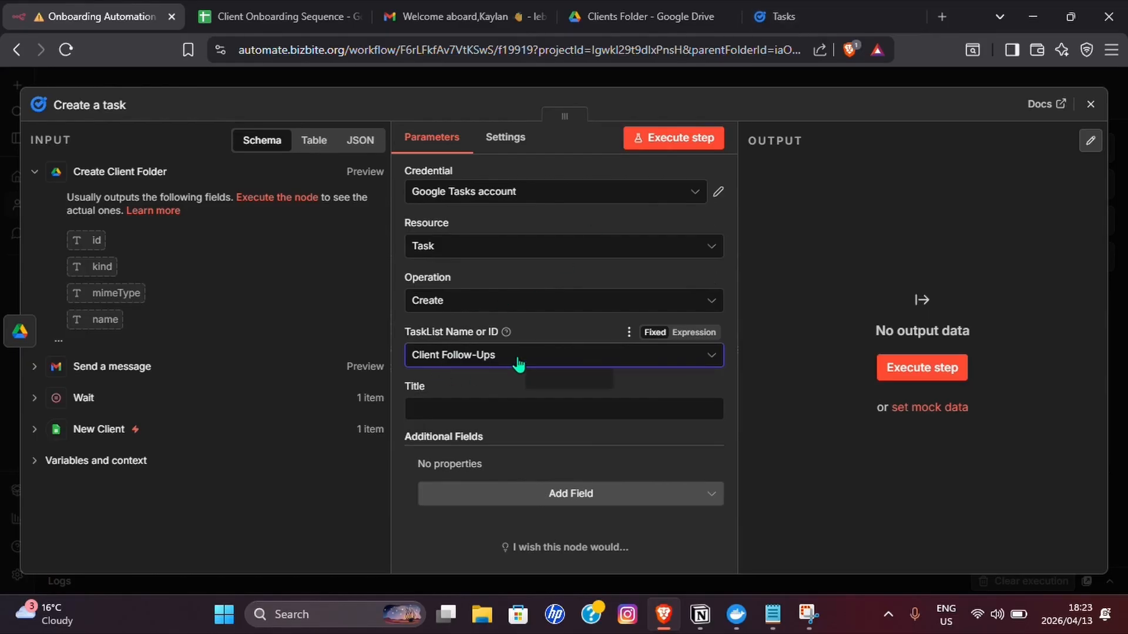
Step: Set the task Title to the expression "Follow up with {{ $json['Client Name'] }}" copied from the Task Node Information note
{"action": "left_click", "coordinate": [453, 411]}
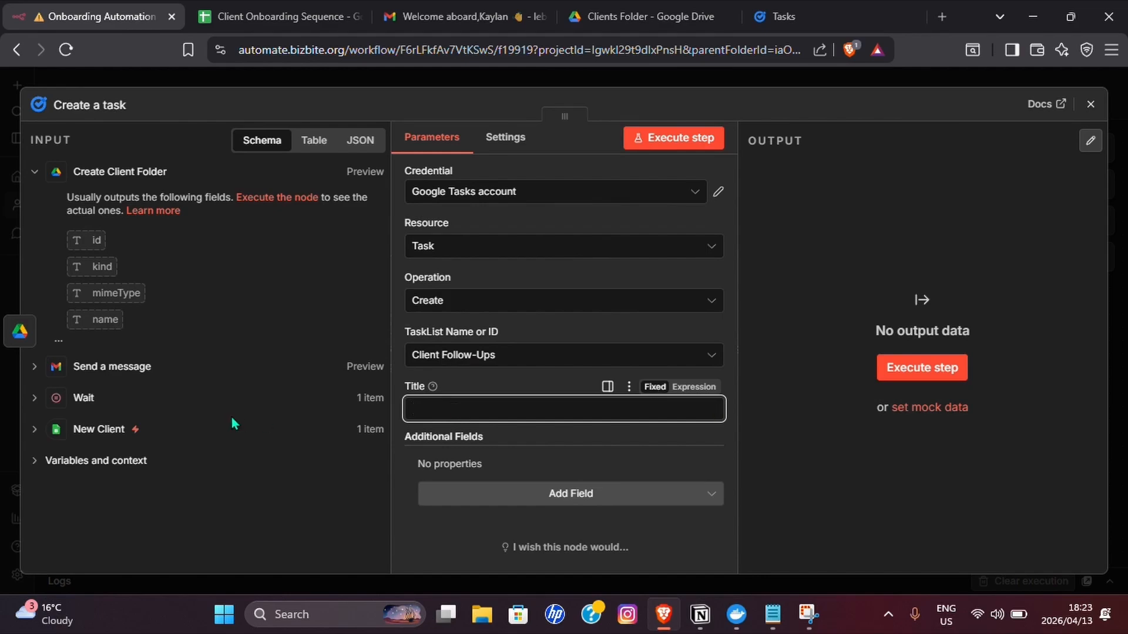
{"action": "key", "text": "alt+Tab"}
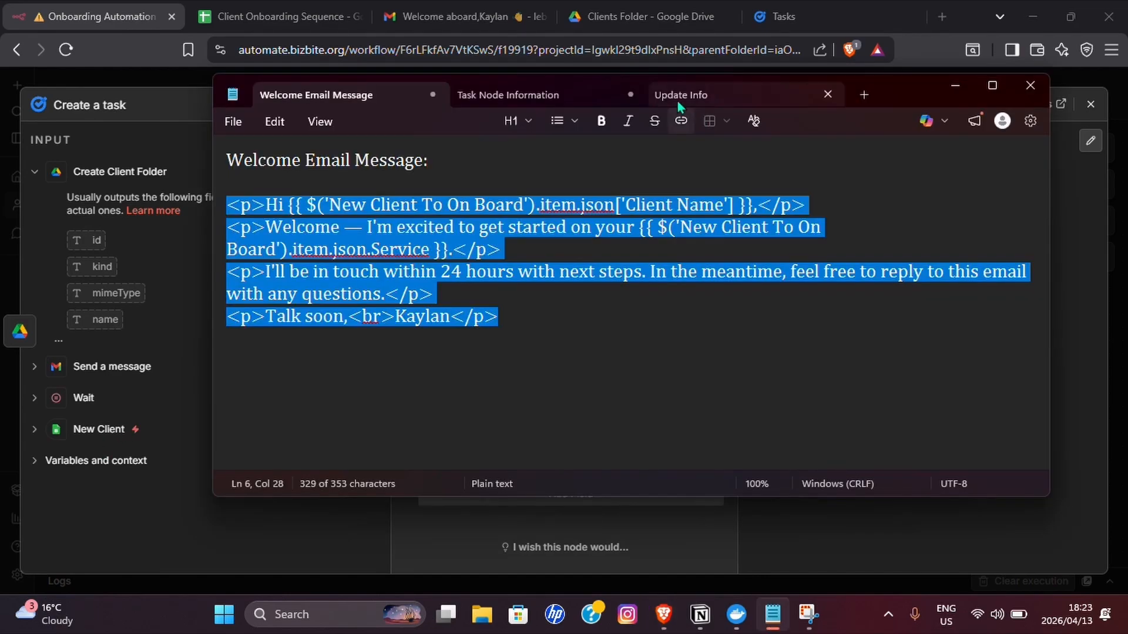
{"action": "left_click", "coordinate": [516, 95]}
{"action": "left_click_drag", "start_coordinate": [274, 213], "coordinate": [685, 194]}
{"action": "key", "text": "ctrl+c"}
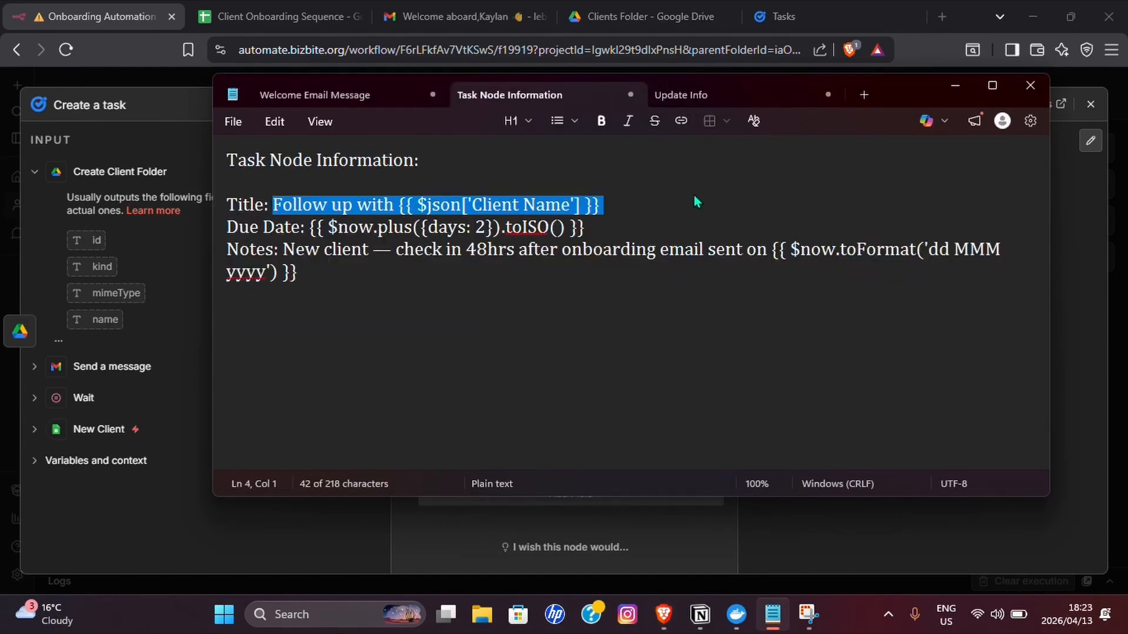
{"action": "key", "text": "alt+Tab"}
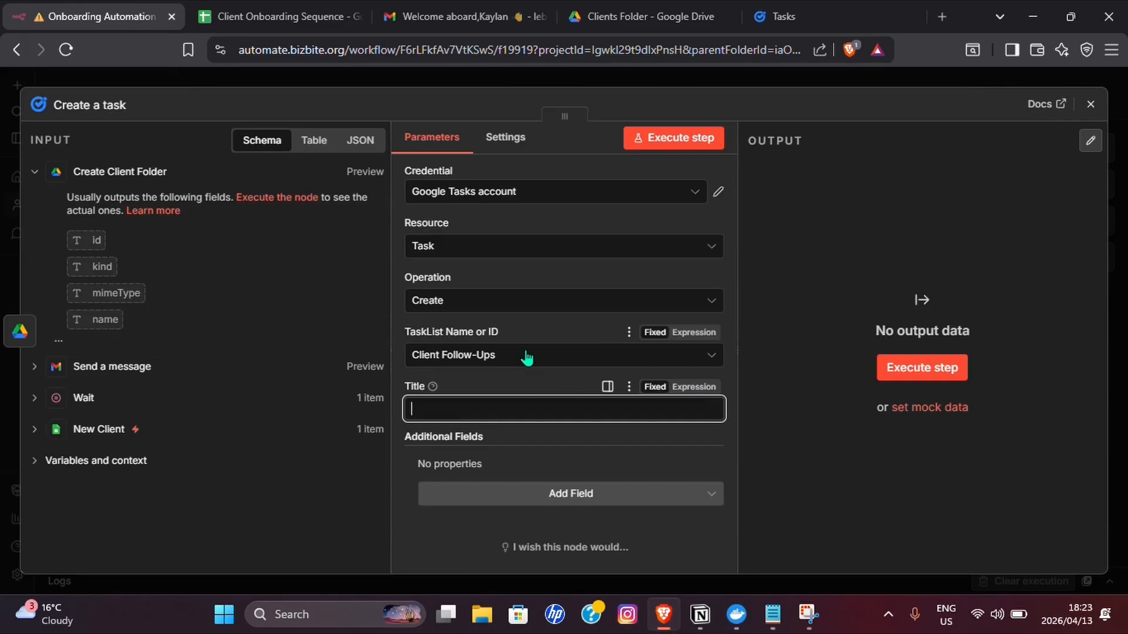
{"action": "left_click", "coordinate": [694, 387]}
{"action": "key", "text": "ctrl+v"}
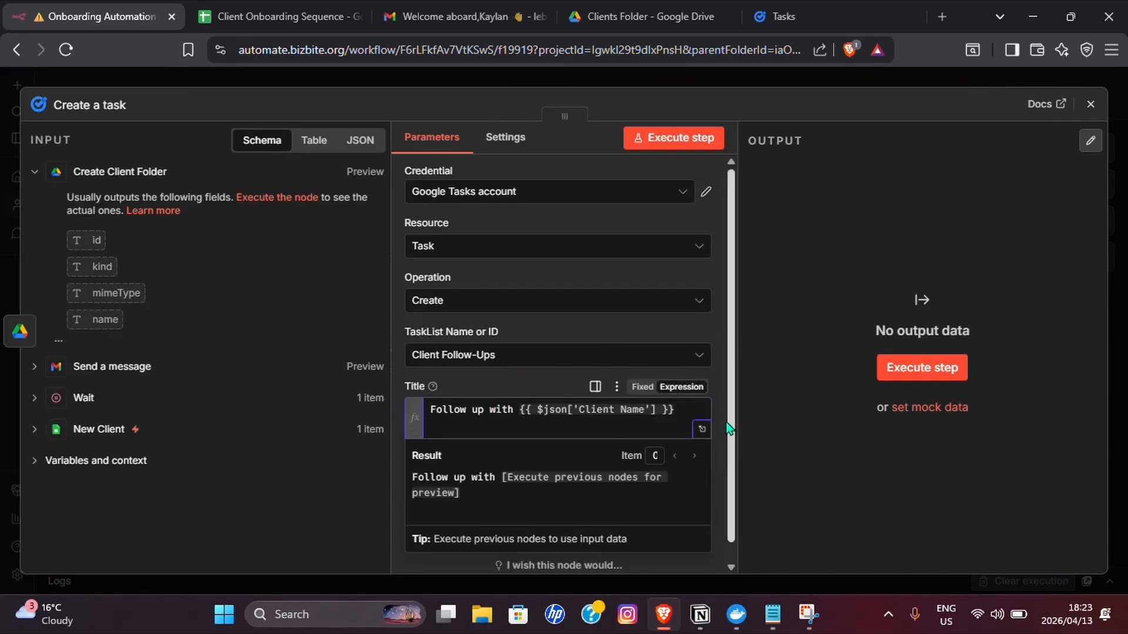
Step: Add a Due Date field to the task with the note's expression {{ $now.plus({days: 2}).toISO() }}, without a trailing line break
{"action": "left_click", "coordinate": [574, 514]}
{"action": "left_click", "coordinate": [573, 496]}
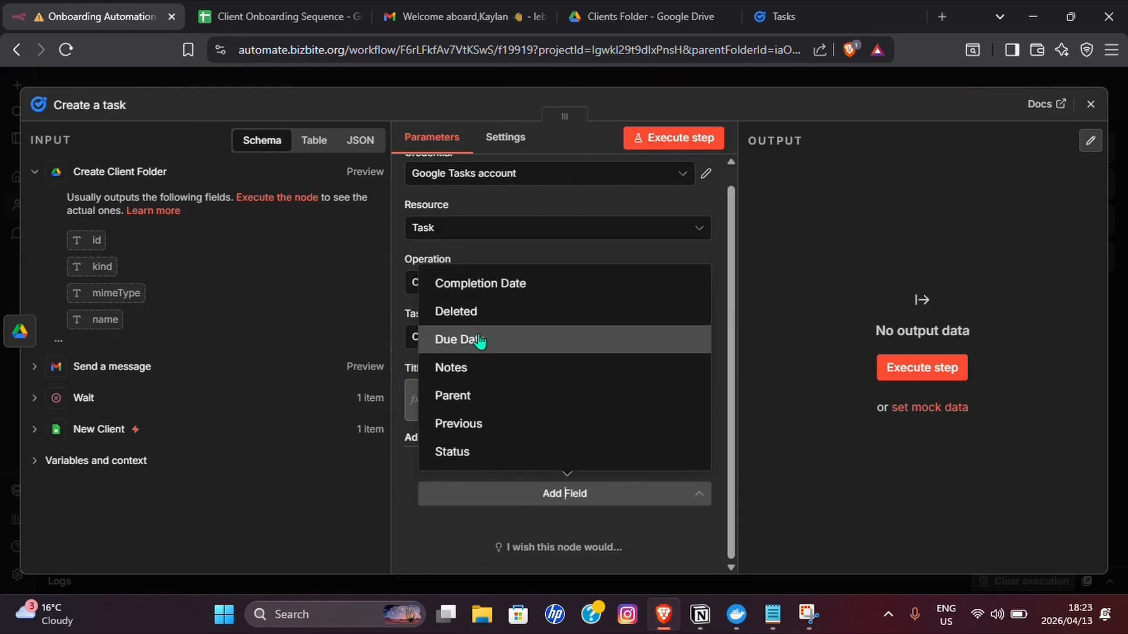
{"action": "left_click", "coordinate": [457, 340]}
{"action": "scroll", "coordinate": [533, 473], "scroll_direction": "down", "scroll_amount": 1}
{"action": "left_click", "coordinate": [681, 436]}
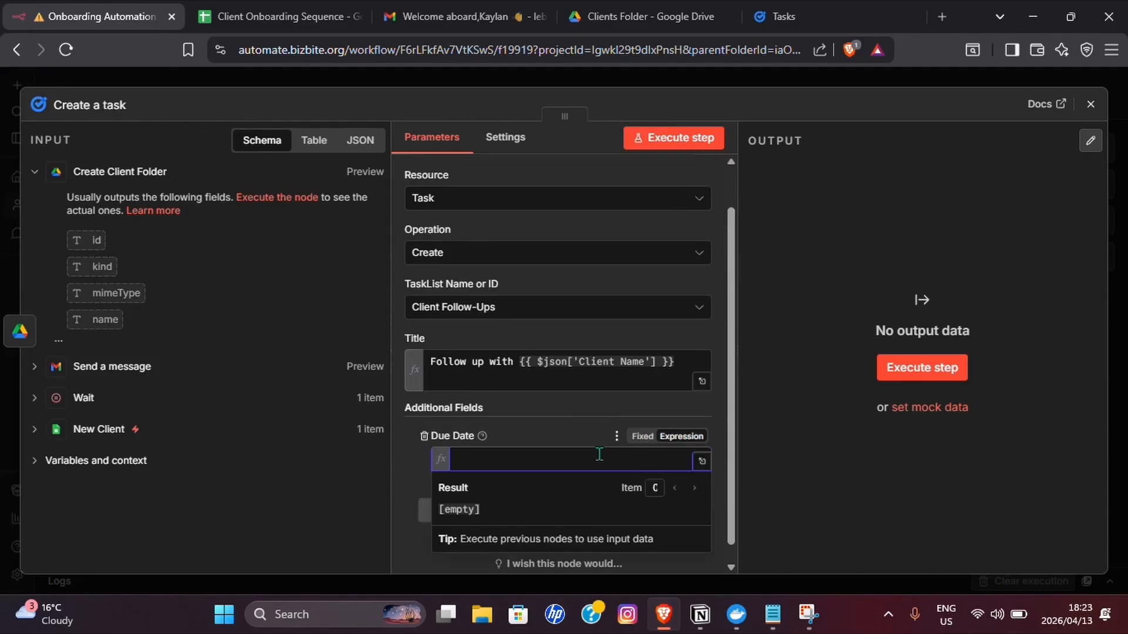
{"action": "key", "text": "alt+Tab"}
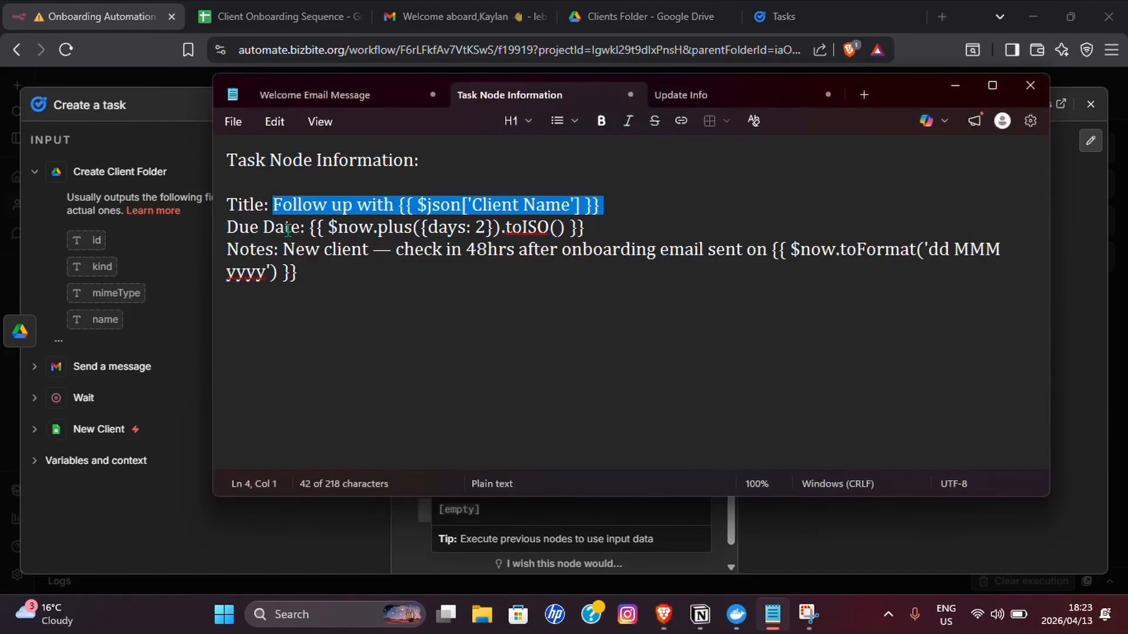
{"action": "left_click_drag", "start_coordinate": [313, 225], "coordinate": [591, 225]}
{"action": "key", "text": "ctrl+c"}
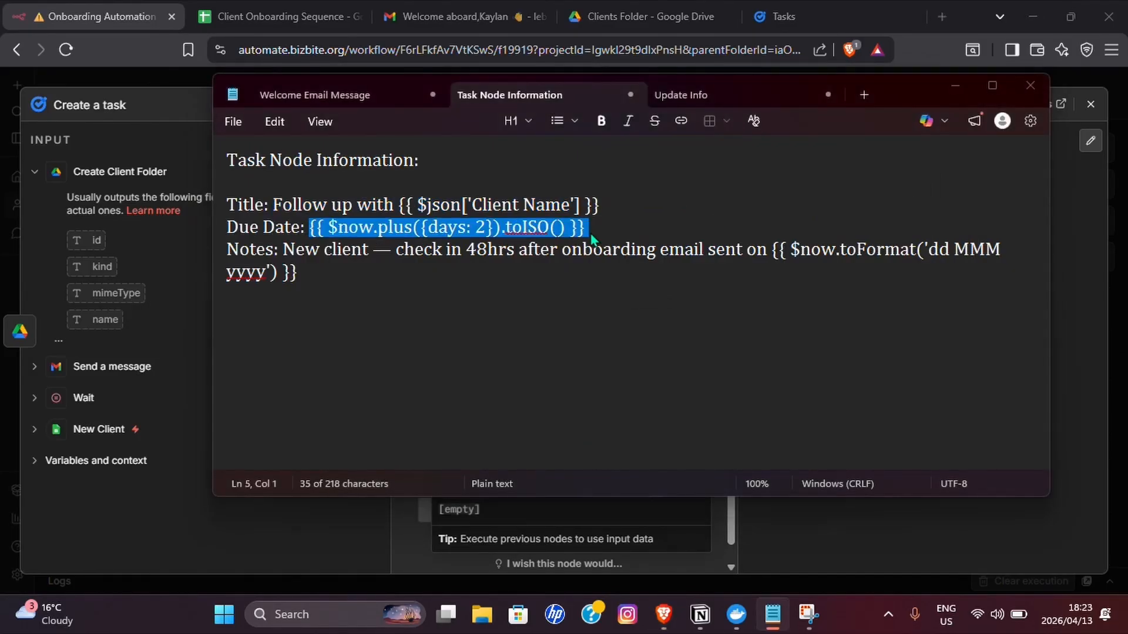
{"action": "key", "text": "alt+Tab"}
{"action": "key", "text": "ctrl+v"}
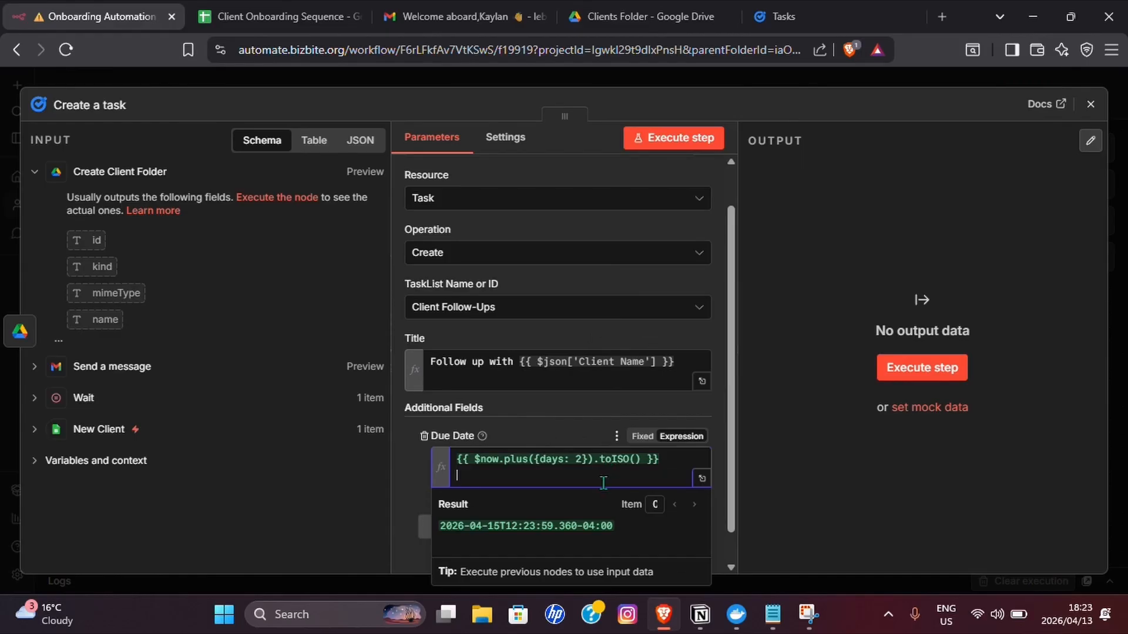
{"action": "key", "text": "BackSpace"}
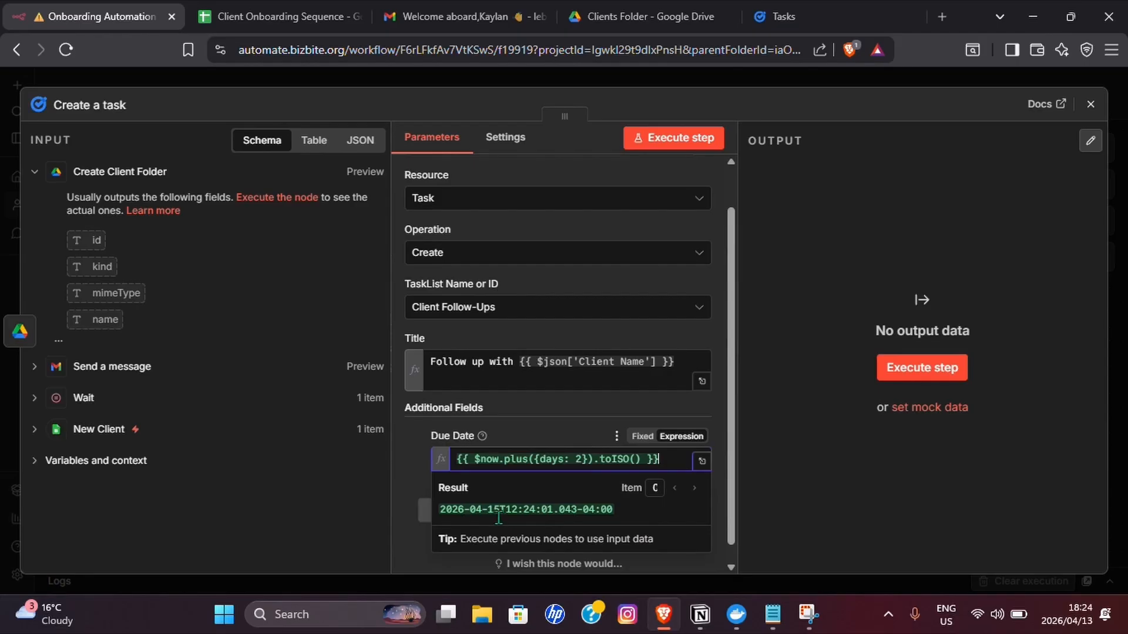
Step: Add a Notes field reading "New client — check in 48hrs after onboarding email sent on {{ $now.toFormat('dd MMM yyyy') }}" and close the node
{"action": "left_click", "coordinate": [564, 511]}
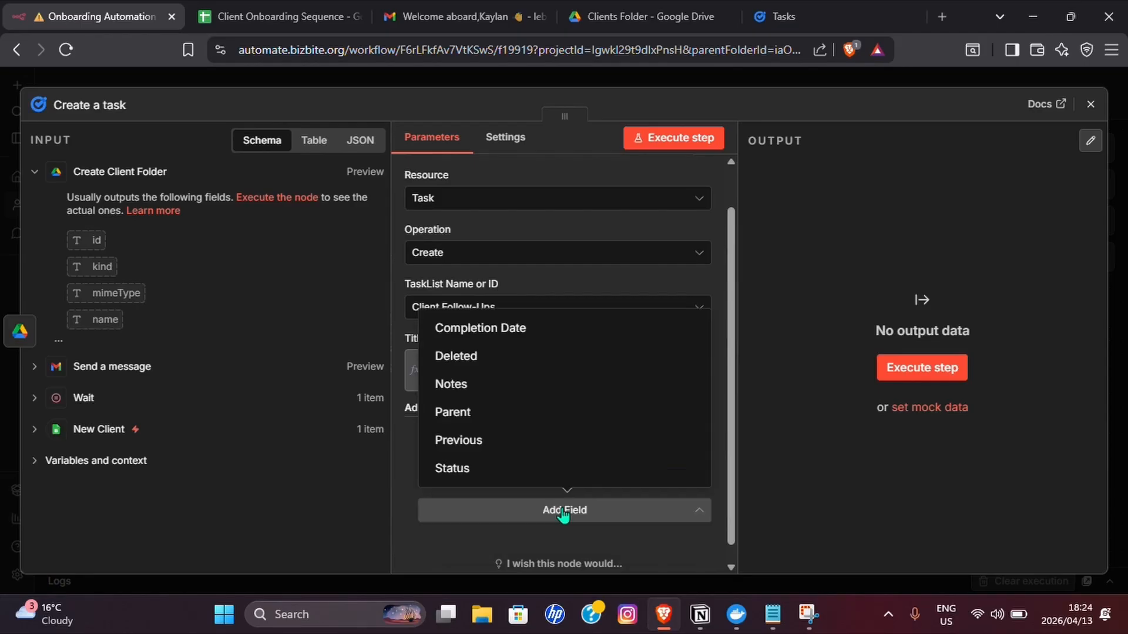
{"action": "left_click", "coordinate": [536, 384]}
{"action": "left_click", "coordinate": [611, 521]}
{"action": "left_click", "coordinate": [682, 508]}
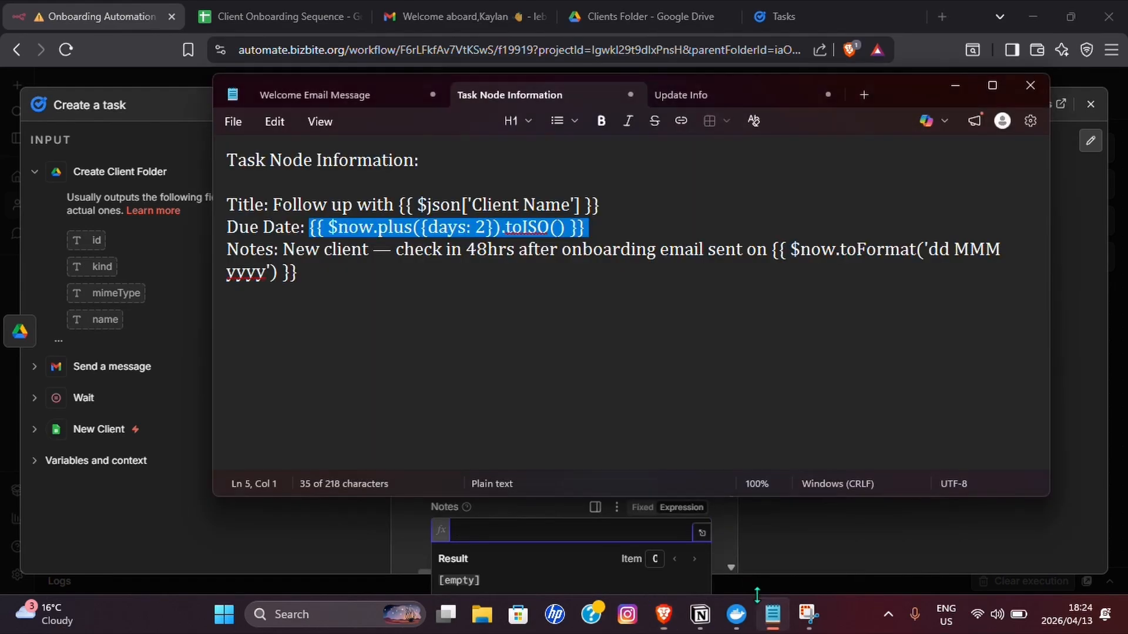
{"action": "left_click", "coordinate": [772, 614]}
{"action": "left_click", "coordinate": [681, 94]}
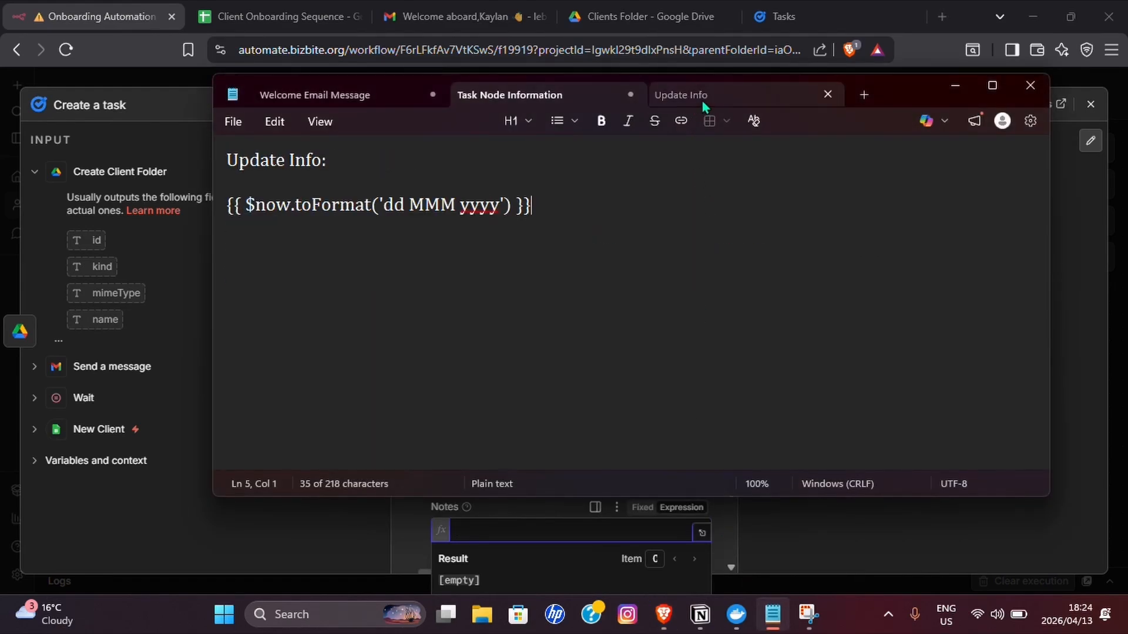
{"action": "left_click", "coordinate": [511, 94]}
{"action": "key", "text": "alt+Tab"}
{"action": "key", "text": "ctrl+v"}
{"action": "scroll", "coordinate": [526, 532], "scroll_direction": "down", "scroll_amount": 1}
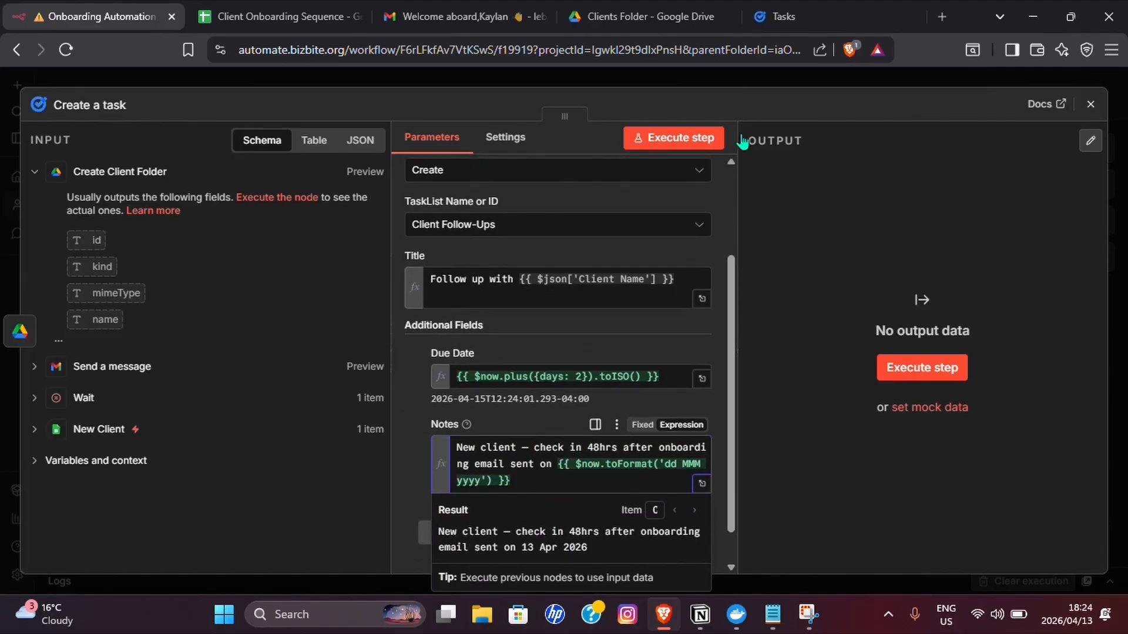
{"action": "left_click", "coordinate": [1090, 104]}
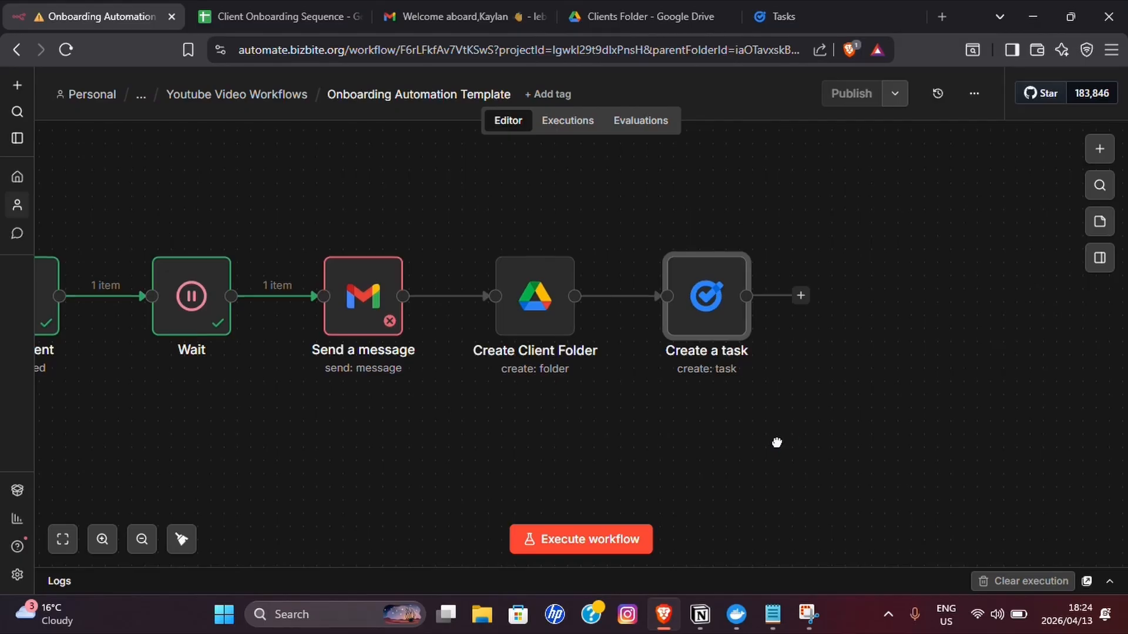
Step: Add a Google Sheets "Update row in sheet" node after the Create a task node
{"action": "left_click_drag", "start_coordinate": [773, 438], "coordinate": [936, 382]}
{"action": "left_click", "coordinate": [141, 538]}
{"action": "left_click_drag", "start_coordinate": [809, 376], "coordinate": [699, 411]}
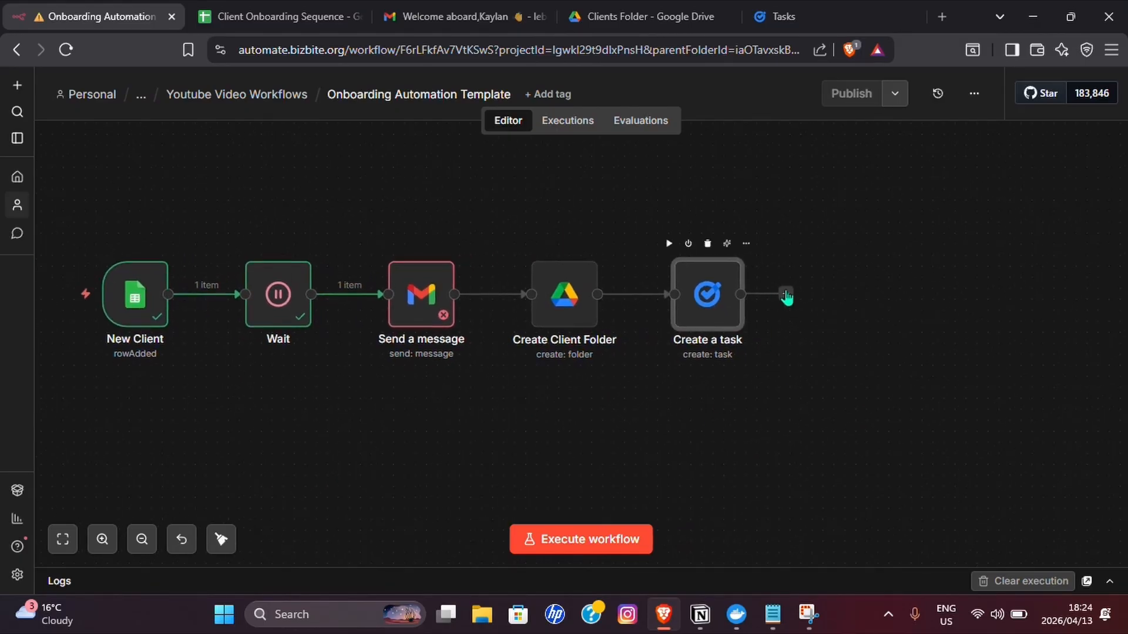
{"action": "left_click", "coordinate": [786, 294]}
{"action": "type", "text": "Goog"}
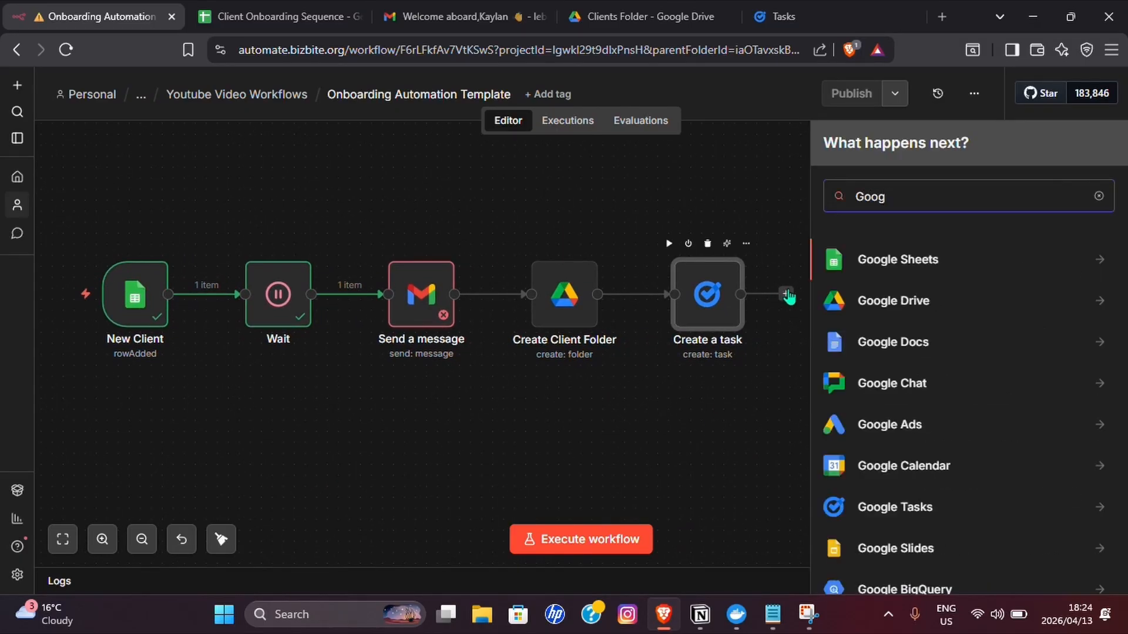
{"action": "key", "text": "Return"}
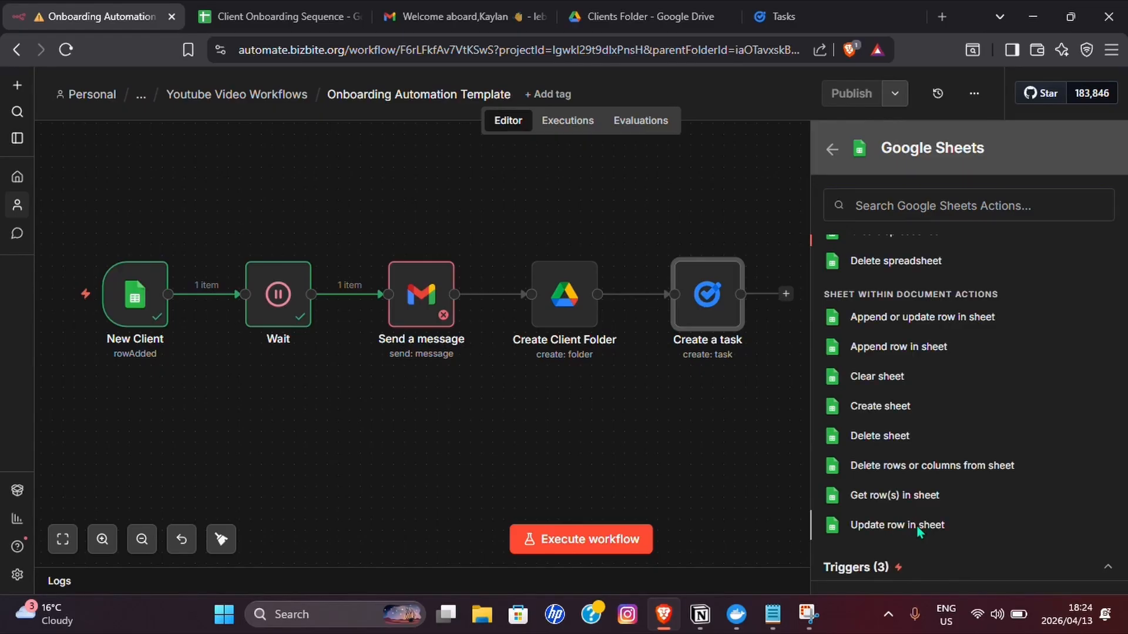
{"action": "left_click", "coordinate": [918, 529]}
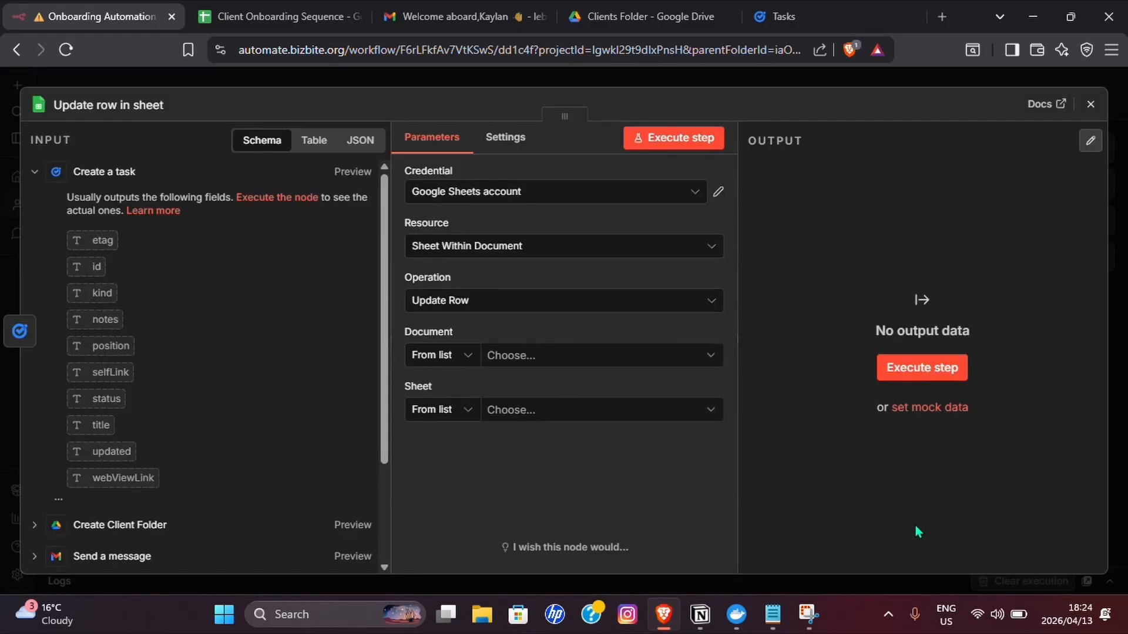
Step: Set the node's document to Client Onboarding Sequence and its sheet to Sheet1
{"action": "left_click", "coordinate": [527, 354]}
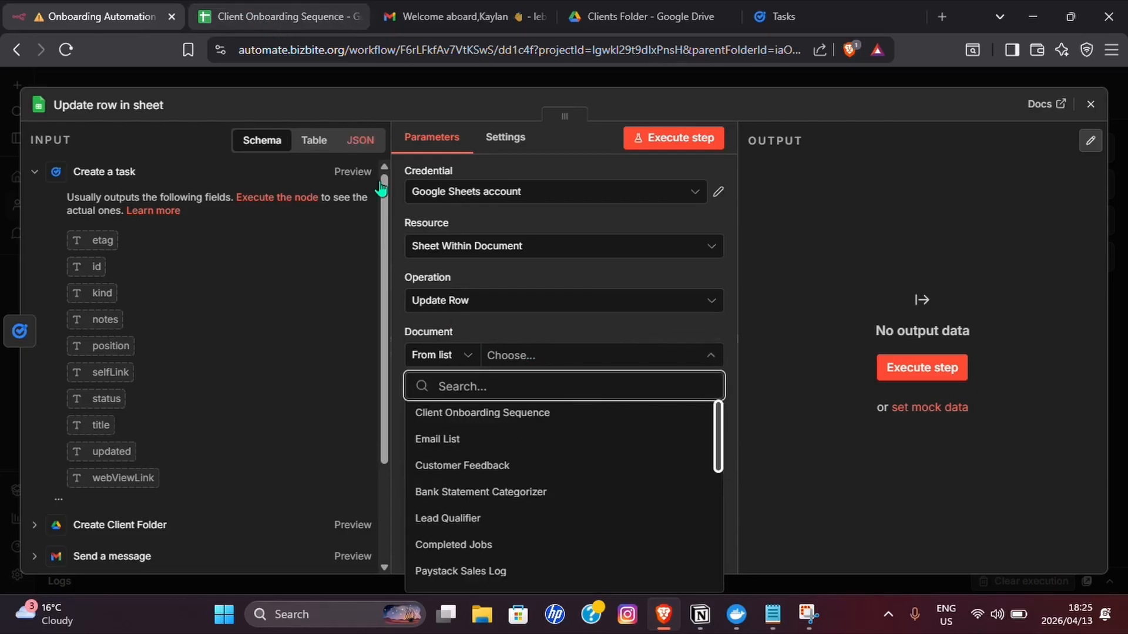
{"action": "left_click", "coordinate": [468, 412]}
{"action": "left_click", "coordinate": [533, 412]}
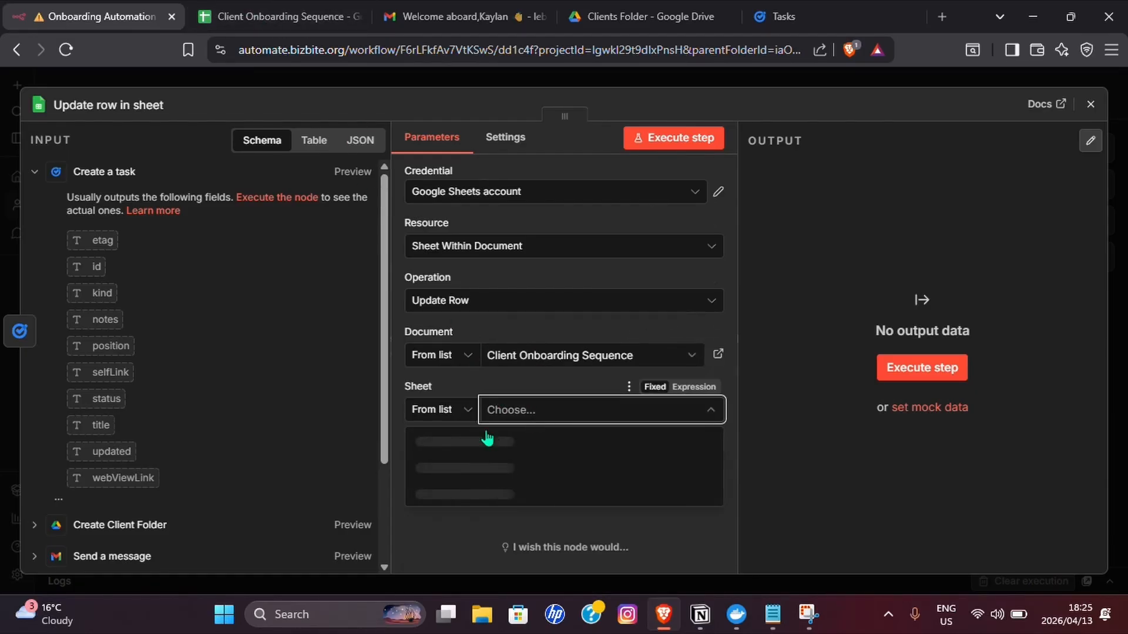
{"action": "left_click", "coordinate": [464, 440]}
Step: Match rows on the Email column and map its value to the New Client trigger's Email field
{"action": "scroll", "coordinate": [561, 434], "scroll_direction": "down", "scroll_amount": 1}
{"action": "left_click", "coordinate": [562, 444]}
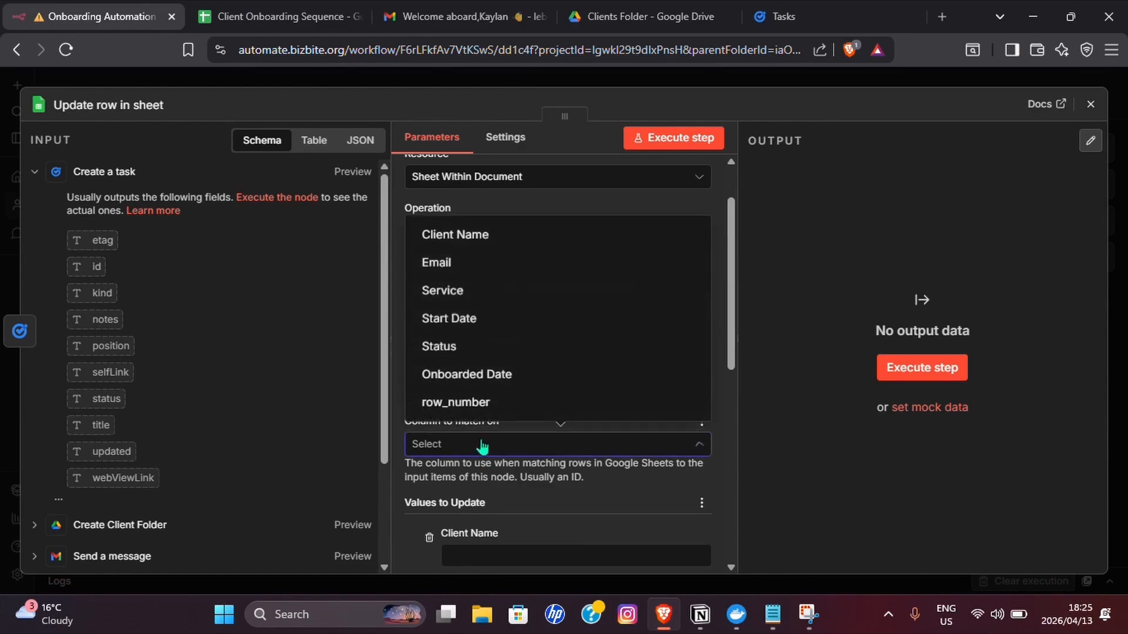
{"action": "left_click", "coordinate": [467, 263]}
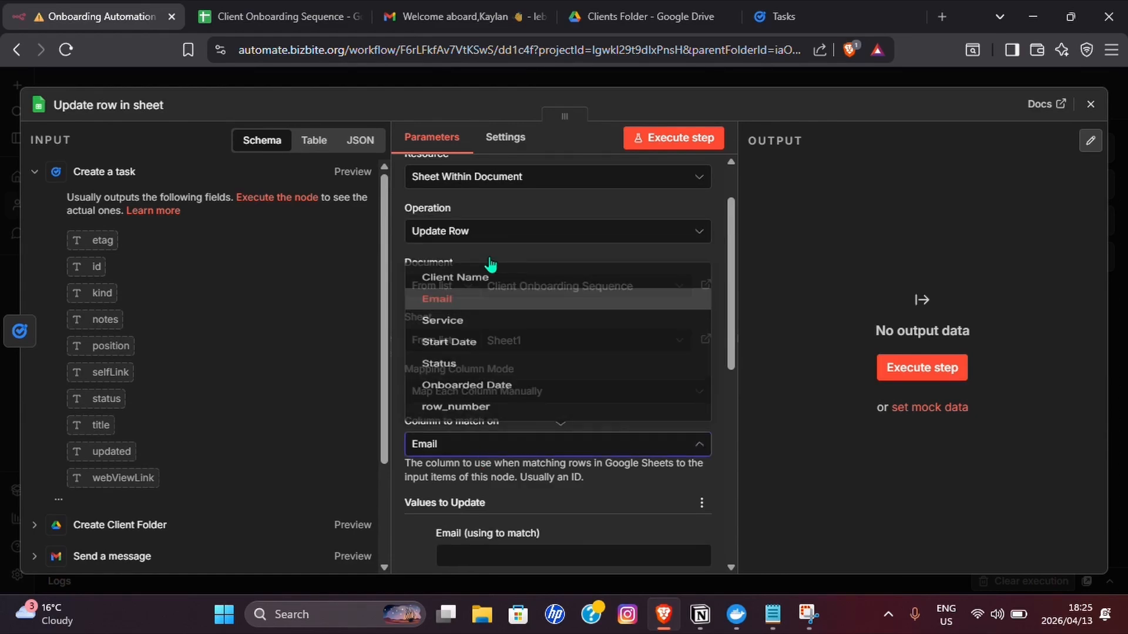
{"action": "scroll", "coordinate": [490, 267], "scroll_direction": "down", "scroll_amount": 4}
{"action": "scroll", "coordinate": [121, 461], "scroll_direction": "down", "scroll_amount": 3}
{"action": "left_click", "coordinate": [36, 482]}
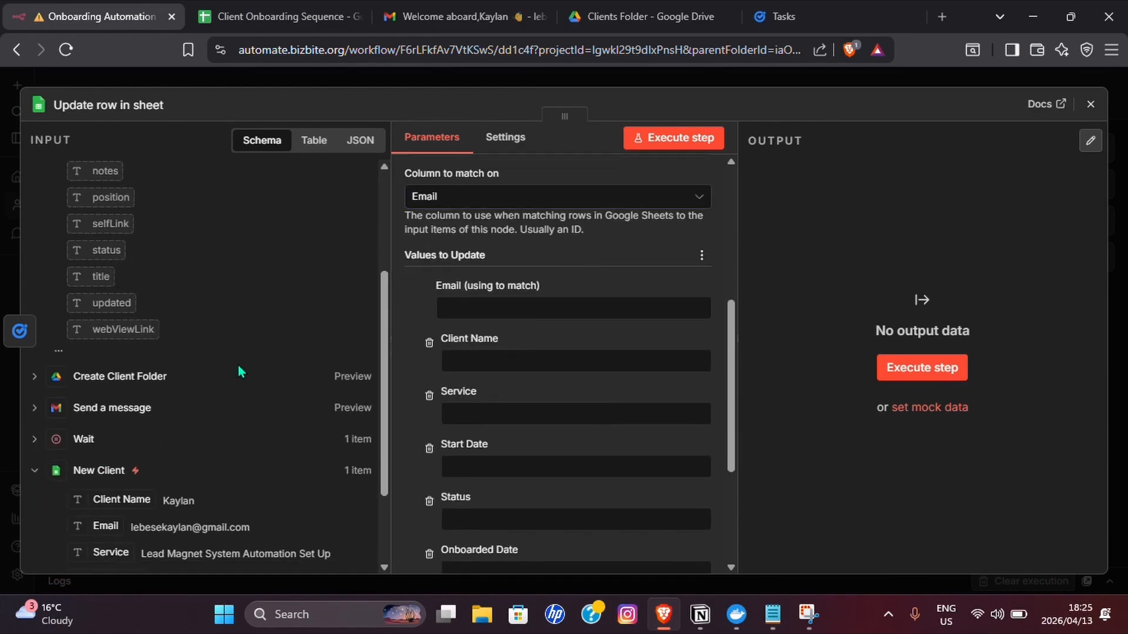
{"action": "scroll", "coordinate": [241, 372], "scroll_direction": "down", "scroll_amount": 3}
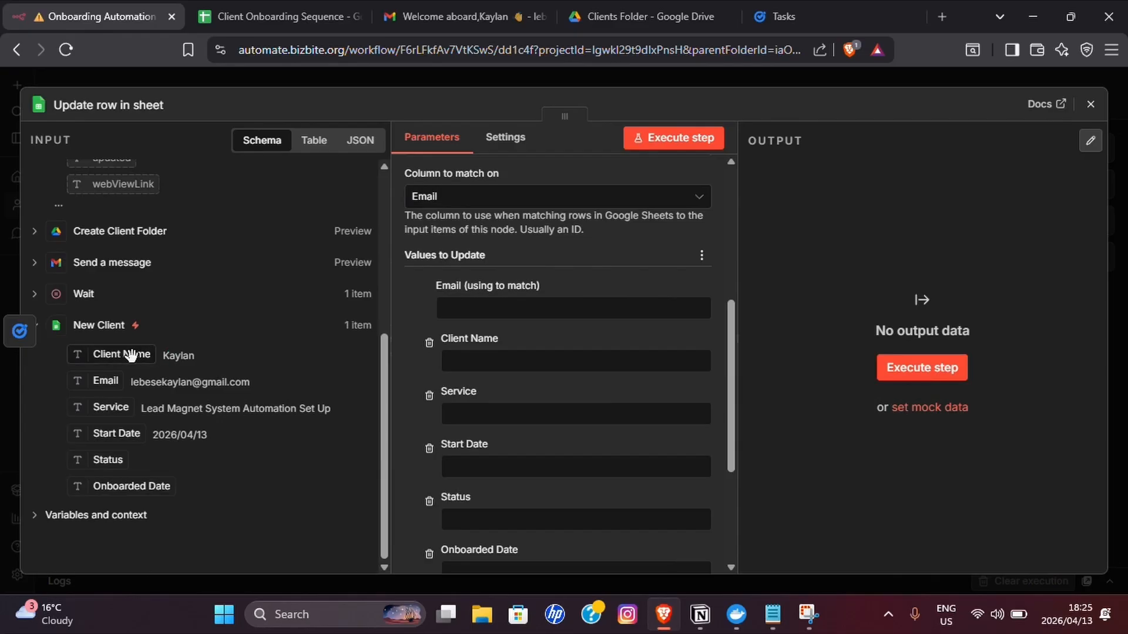
{"action": "left_click_drag", "start_coordinate": [115, 373], "coordinate": [506, 309]}
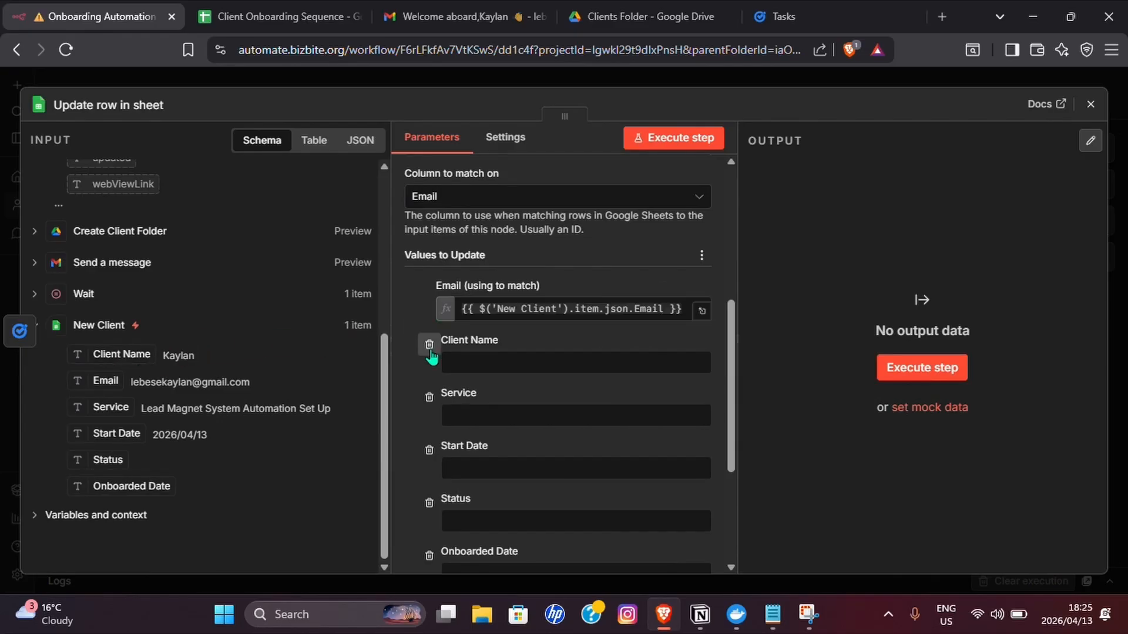
Step: Remove the Client Name, Service and Start Date columns from the values to update
{"action": "left_click", "coordinate": [429, 345]}
{"action": "left_click", "coordinate": [429, 345]}
{"action": "left_click", "coordinate": [430, 346]}
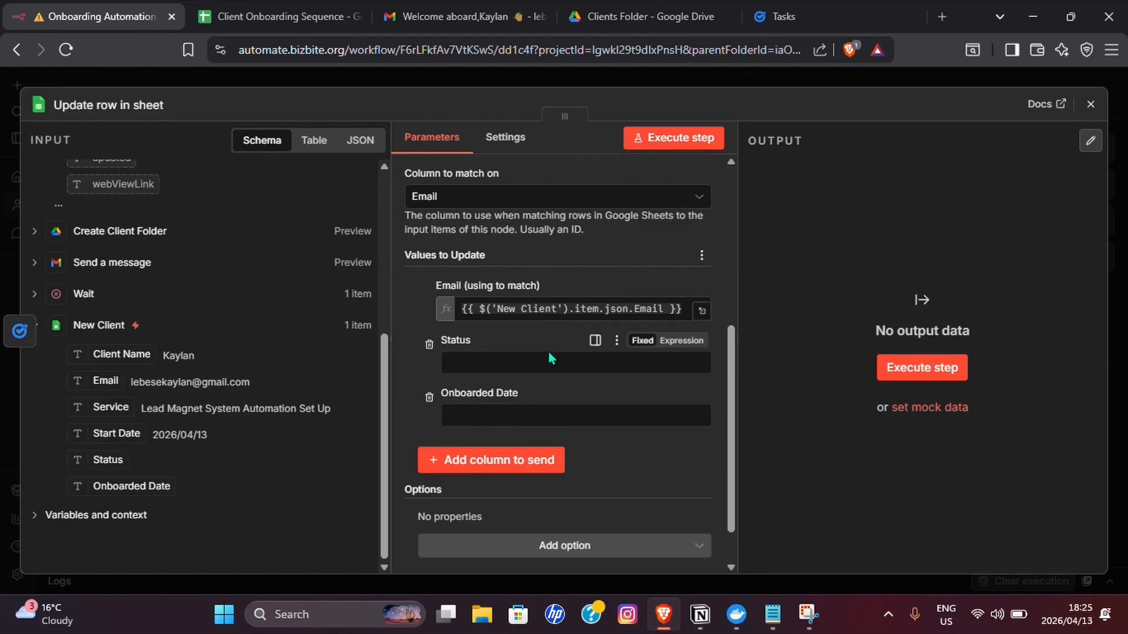
Step: Set the Status value to Onboarded and the Onboarded Date to the expression {{ $now.toFormat('dd MMM yyyy') }}
{"action": "left_click", "coordinate": [517, 365]}
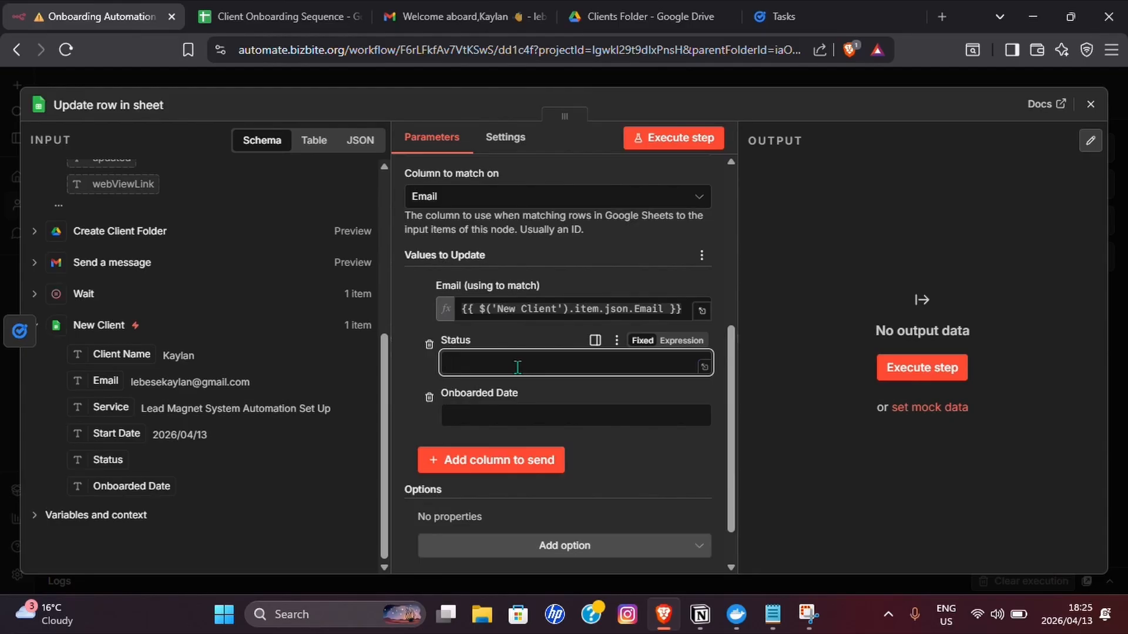
{"action": "type", "text": "Onboarded"}
{"action": "left_click", "coordinate": [508, 413]}
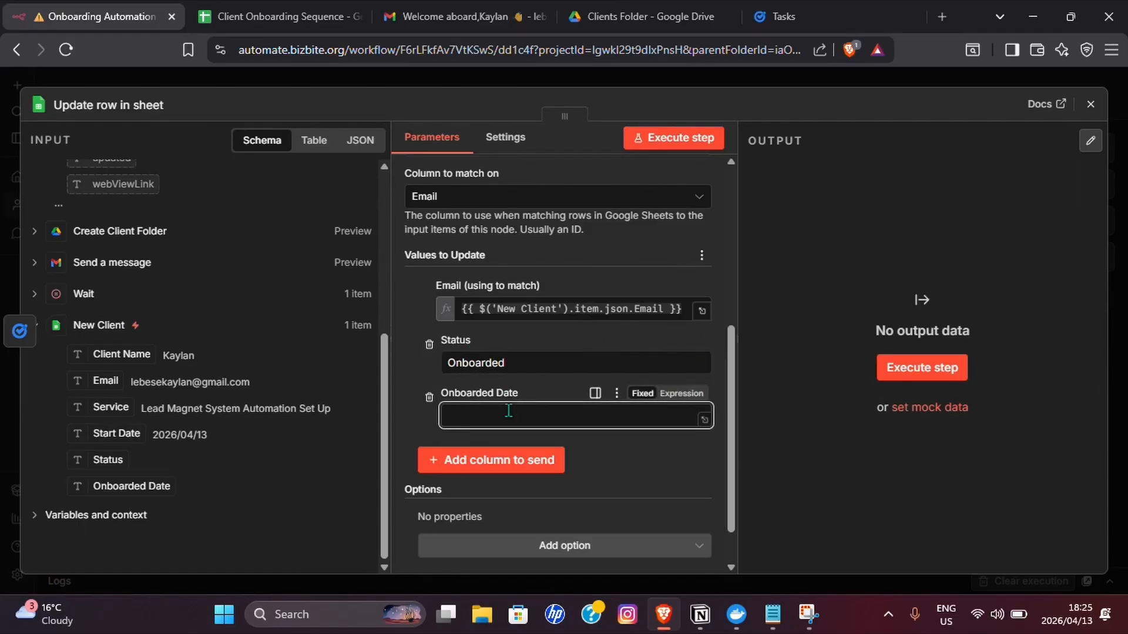
{"action": "type", "text": "{{ $now.toFormat('dd MMM yyyy') }}"}
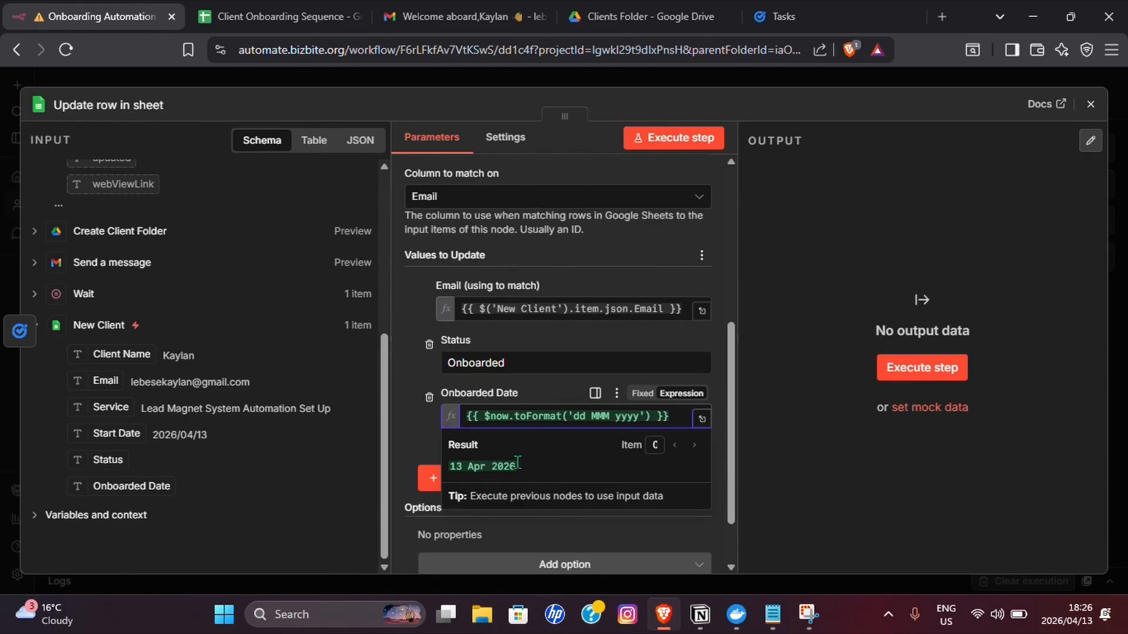
{"action": "left_click", "coordinate": [739, 379]}
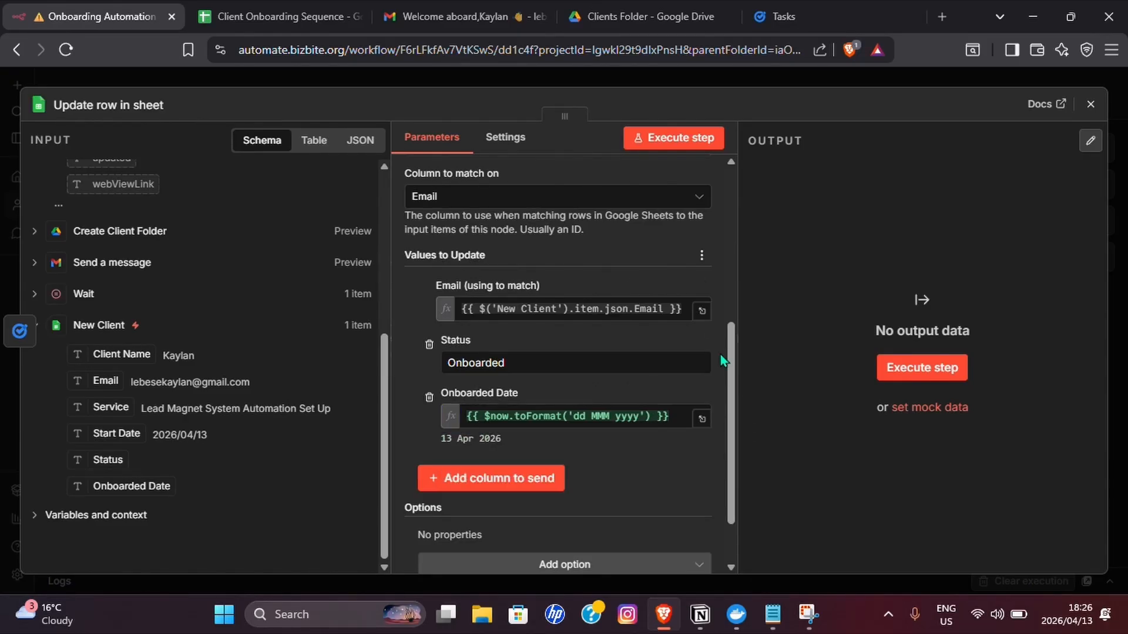
Step: Rename the Google Sheets update node as Update Info and return to the workflow canvas
{"action": "left_click", "coordinate": [144, 109]}
{"action": "type", "text": "Update Info"}
{"action": "key", "text": "Return"}
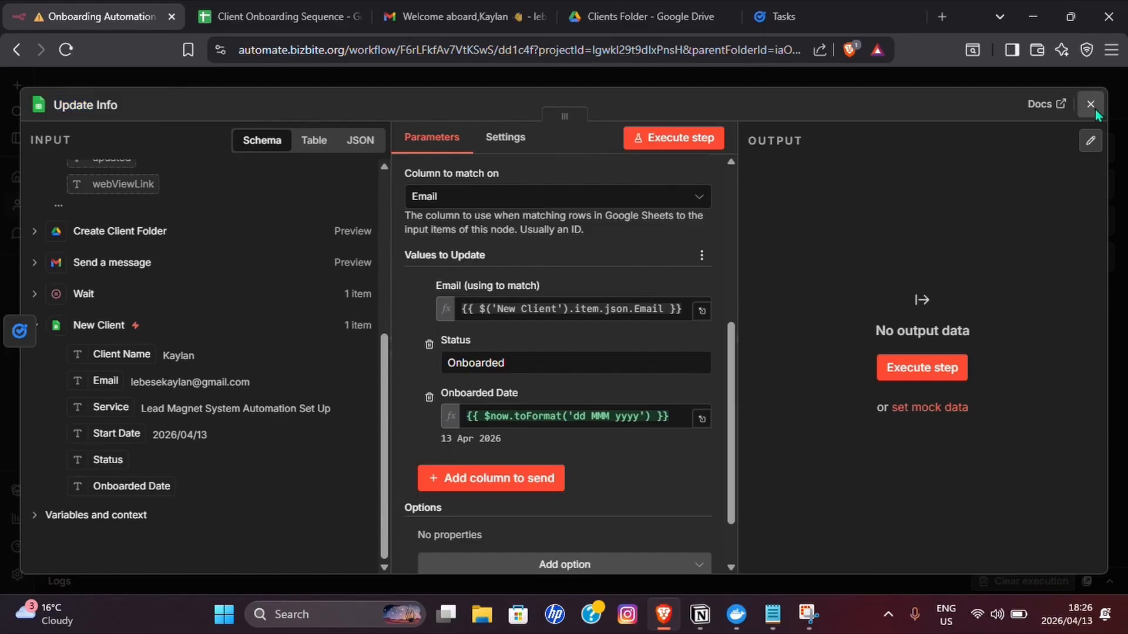
{"action": "key", "text": "Escape"}
Step: Execute the whole workflow and check the client's Status and Onboarded Date in the Client Onboarding Sequence sheet
{"action": "left_click_drag", "start_coordinate": [561, 414], "coordinate": [608, 427]}
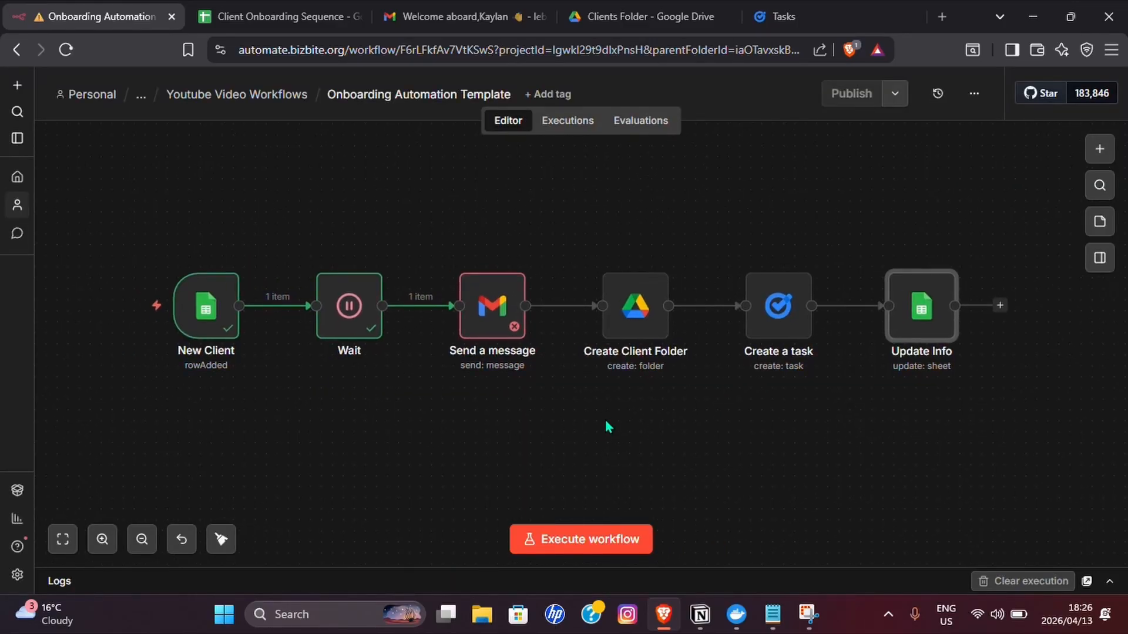
{"action": "left_click", "coordinate": [596, 539]}
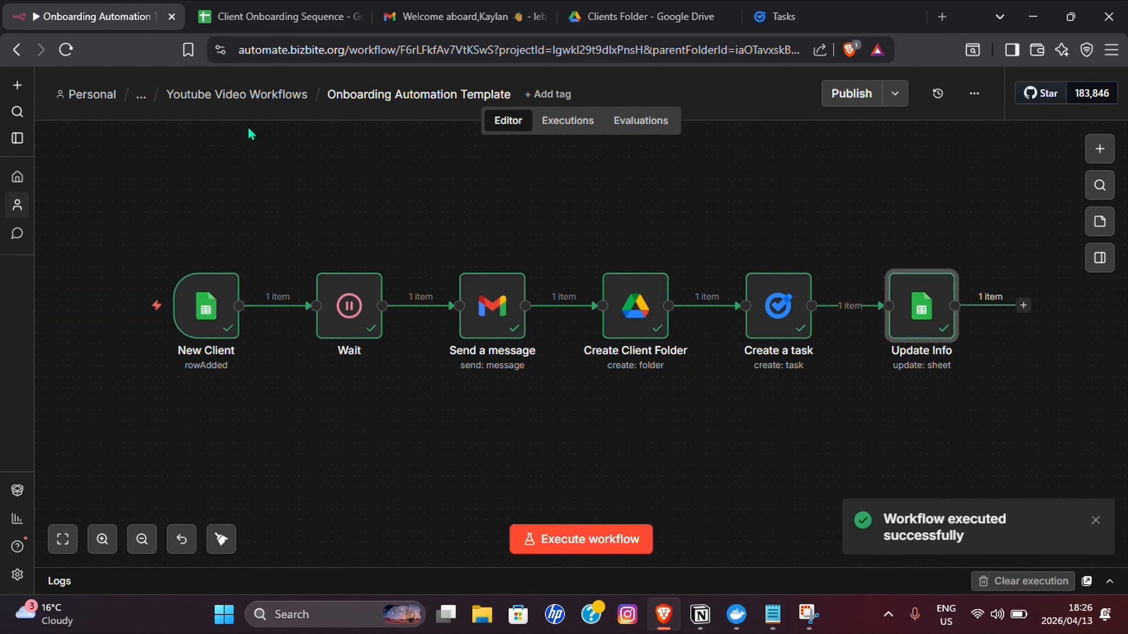
{"action": "left_click", "coordinate": [253, 17]}
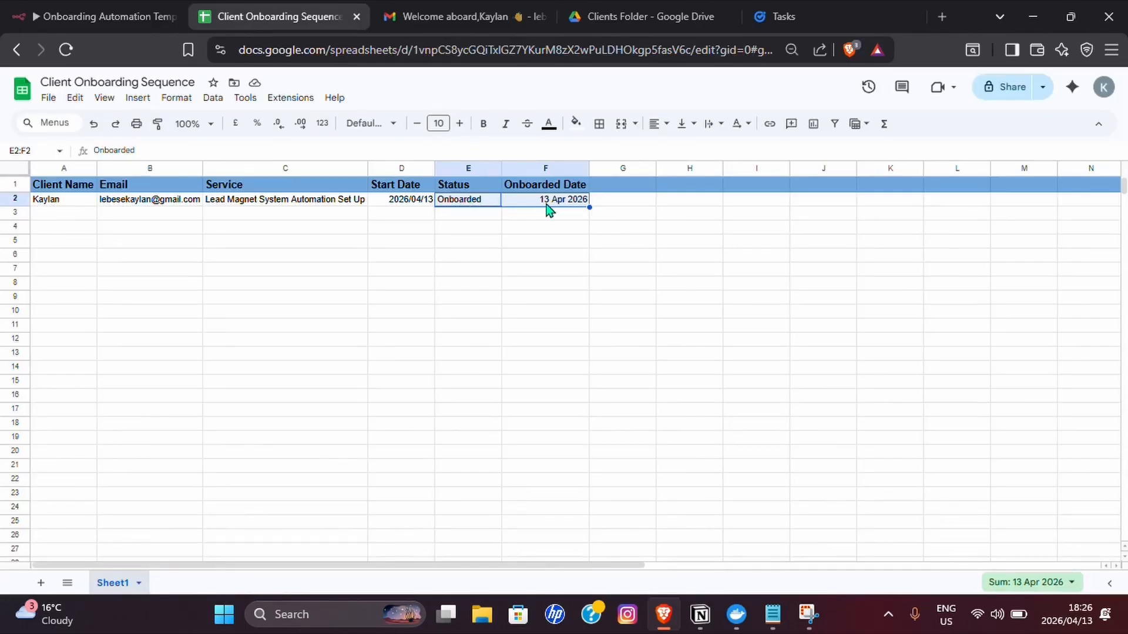
Step: Check the welcome email in Gmail, the client folder in Drive and the Client Follow-Ups list in Google Tasks, then return to the workflow
{"action": "key", "text": "ctrl+Tab"}
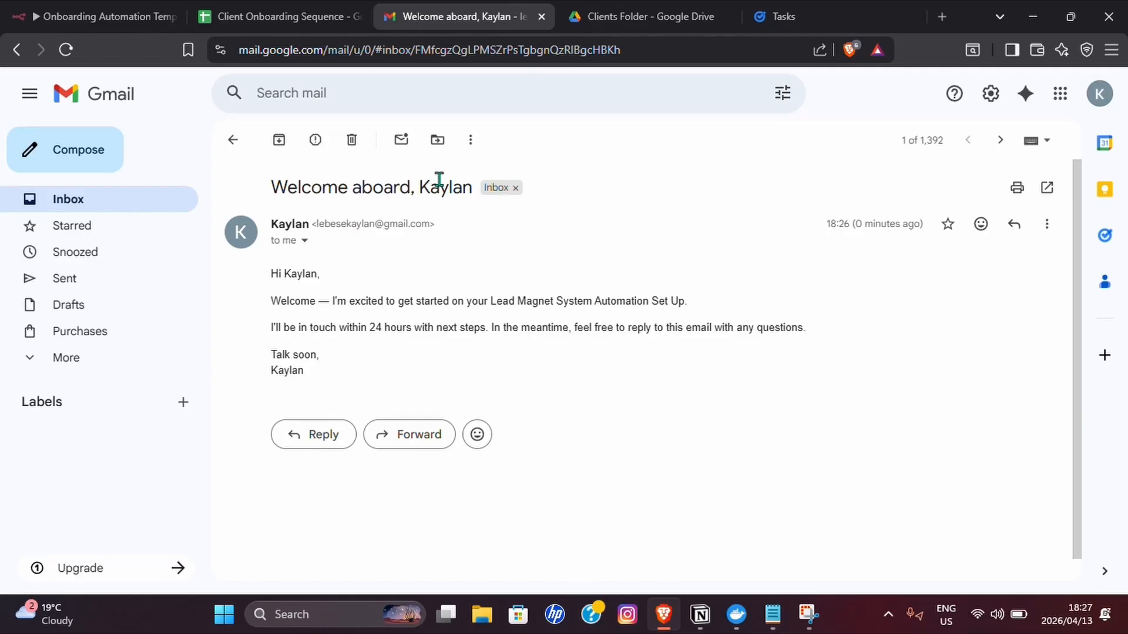
{"action": "left_click", "coordinate": [234, 139]}
{"action": "key", "text": "ctrl+Tab"}
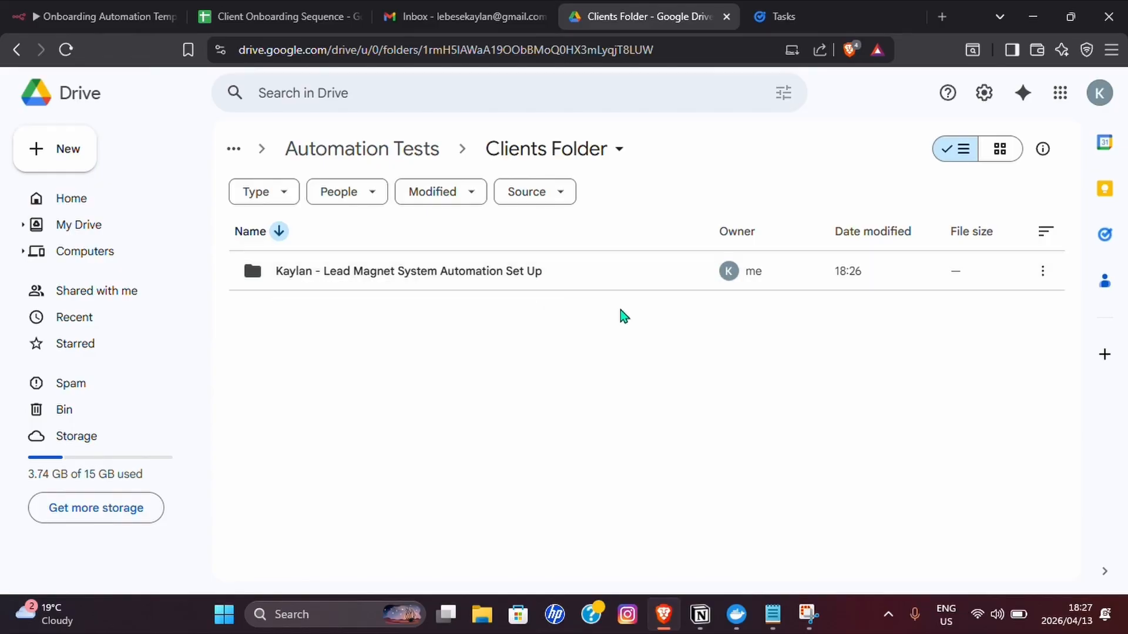
{"action": "left_click", "coordinate": [782, 16]}
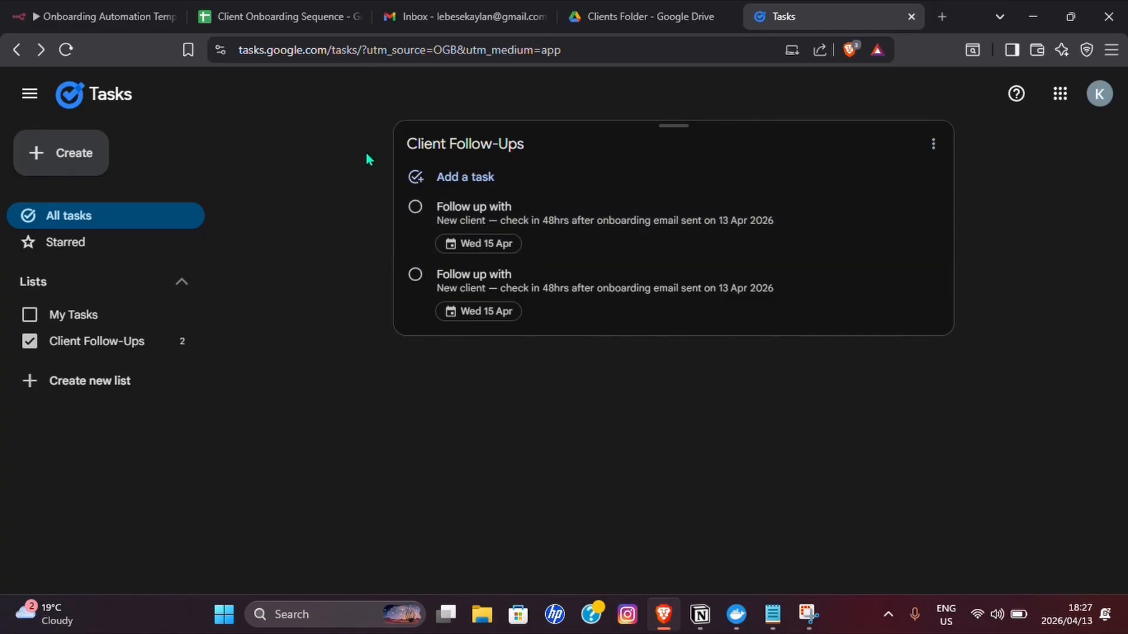
{"action": "key", "text": "ctrl+Tab"}
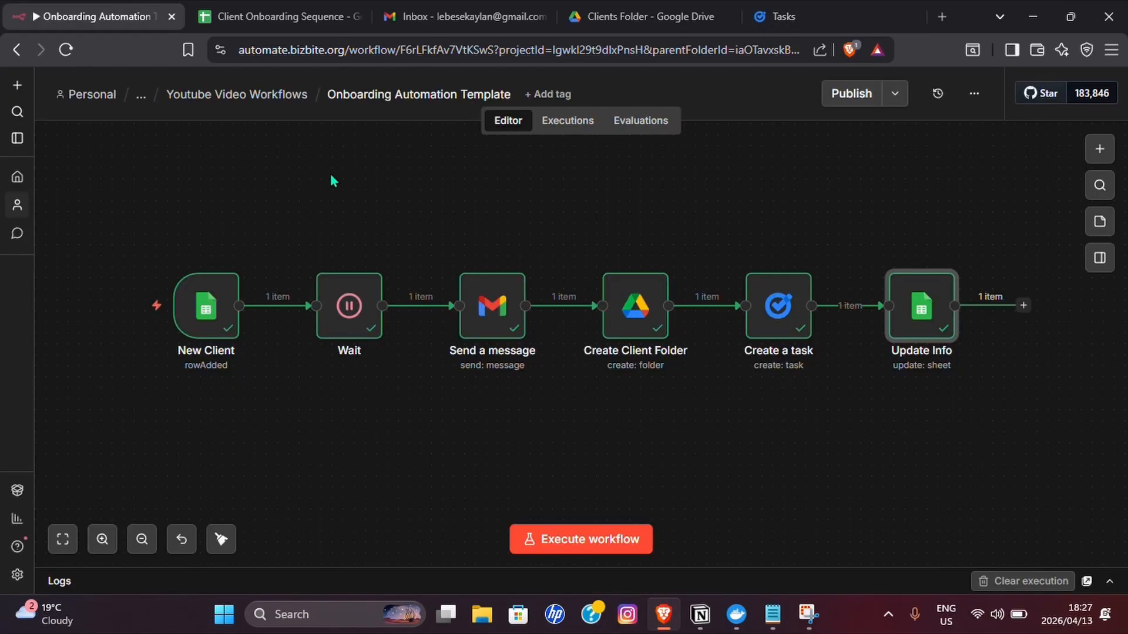